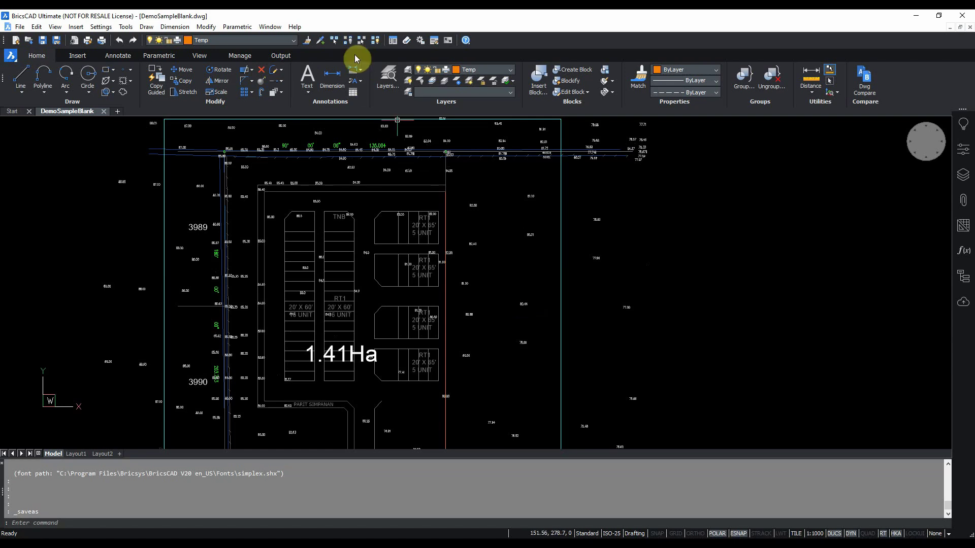
Create two new layers, EW-BOUNDARY and EW-PLATFORM, in the Layers panel.
click(387, 81)
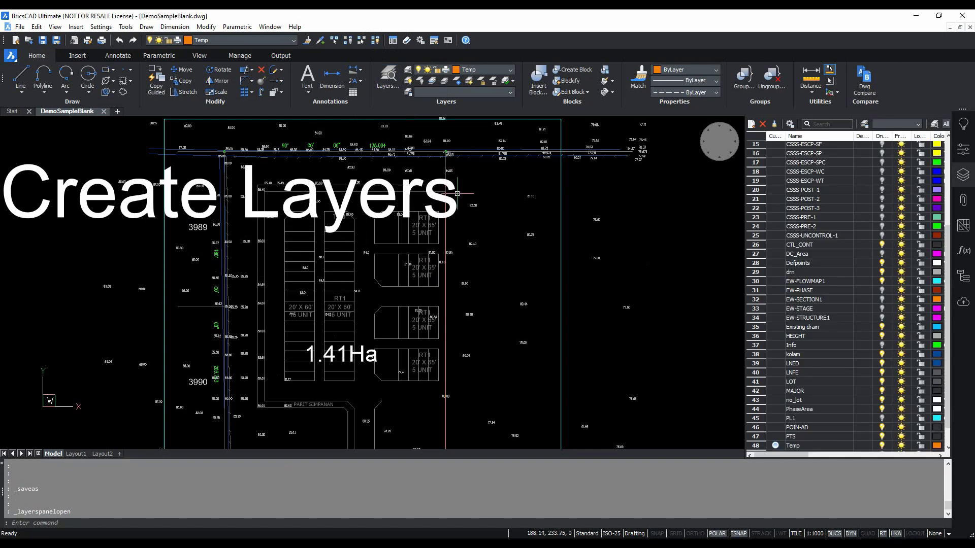
click(750, 125)
click(800, 370)
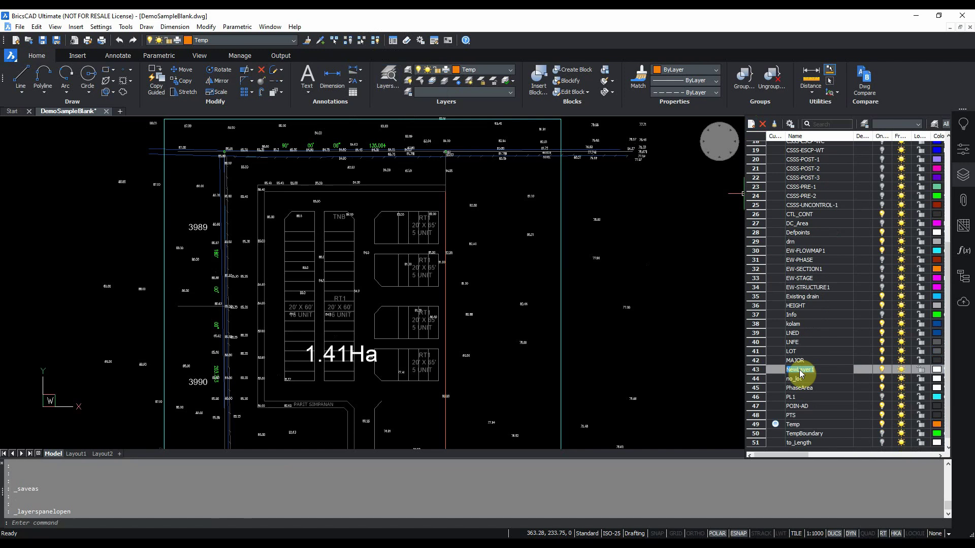
key(BackSpace)
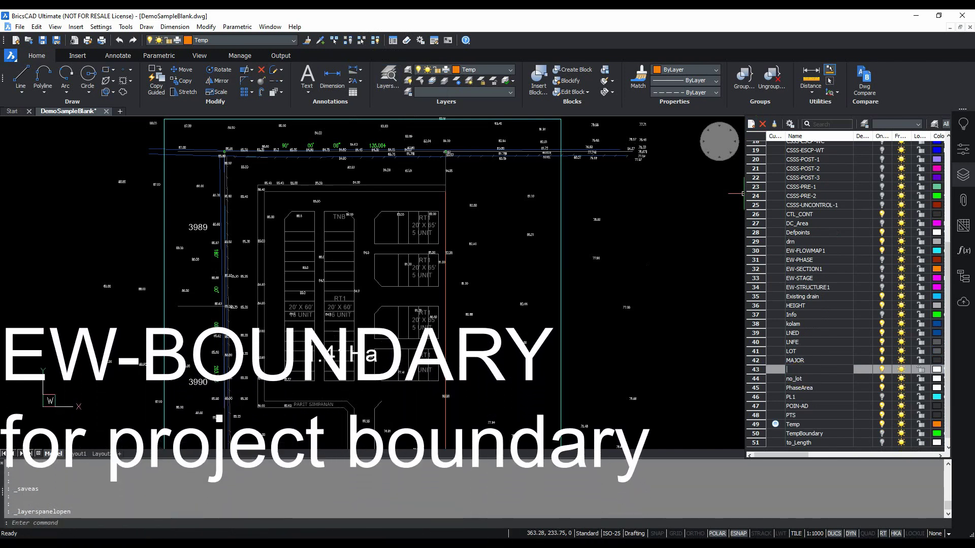
text(EW-B)
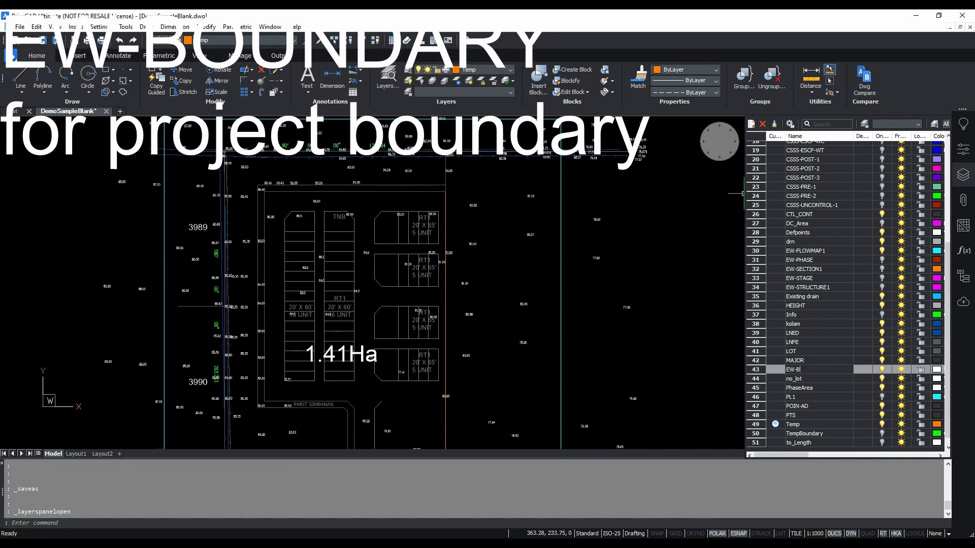
text(OUNDARY)
click(793, 378)
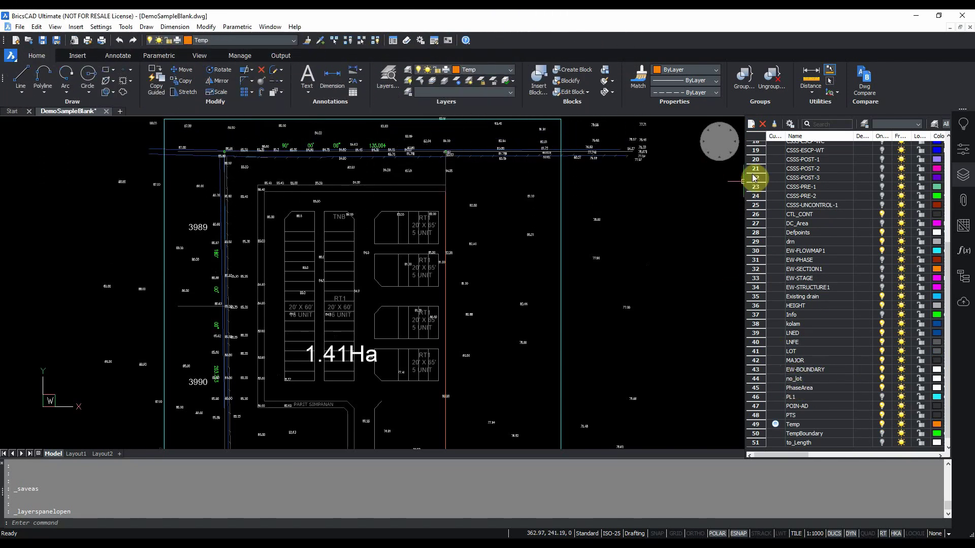
click(751, 125)
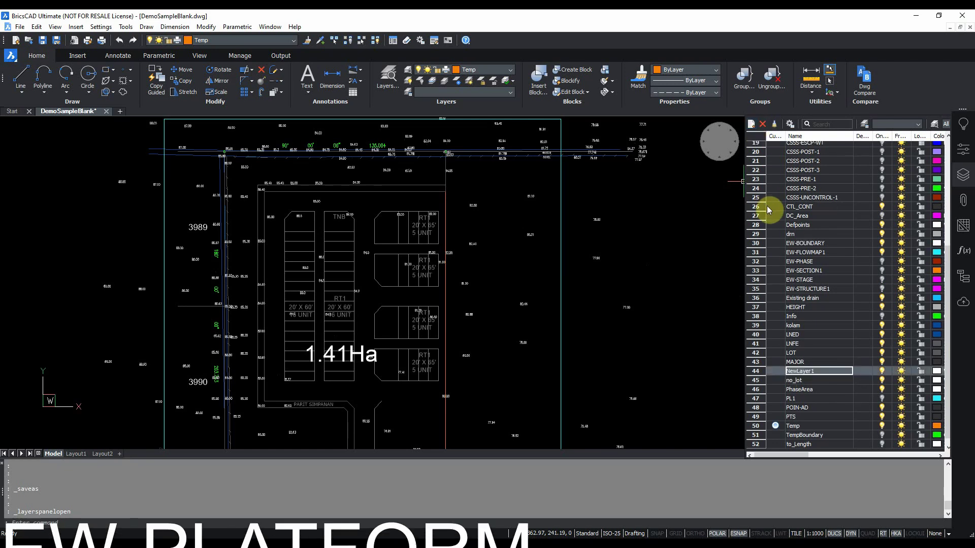
text(EW-P)
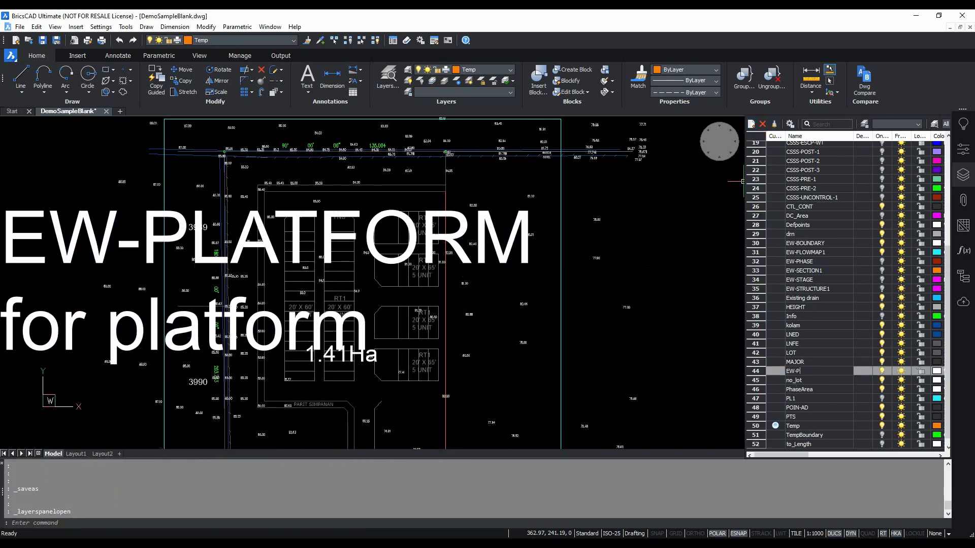
text(LATFORM)
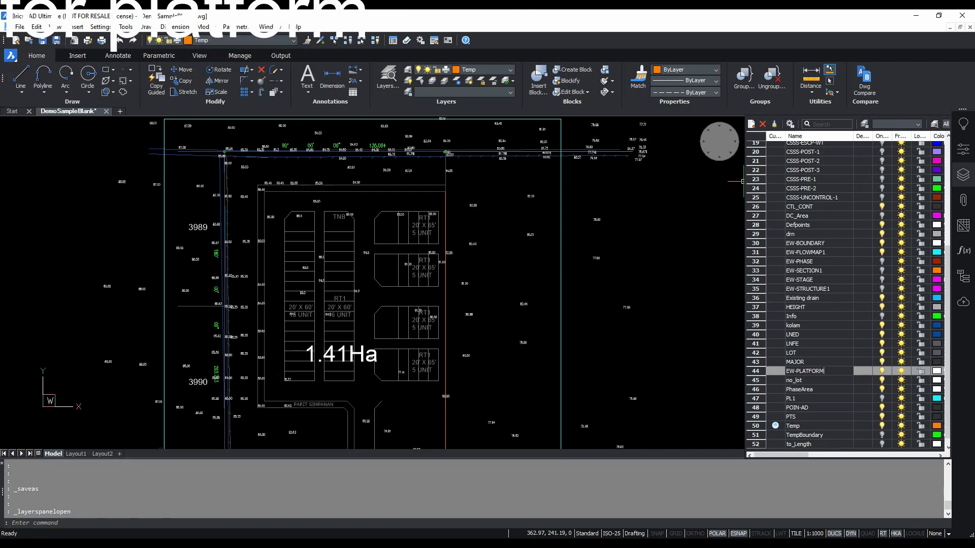
key(Return)
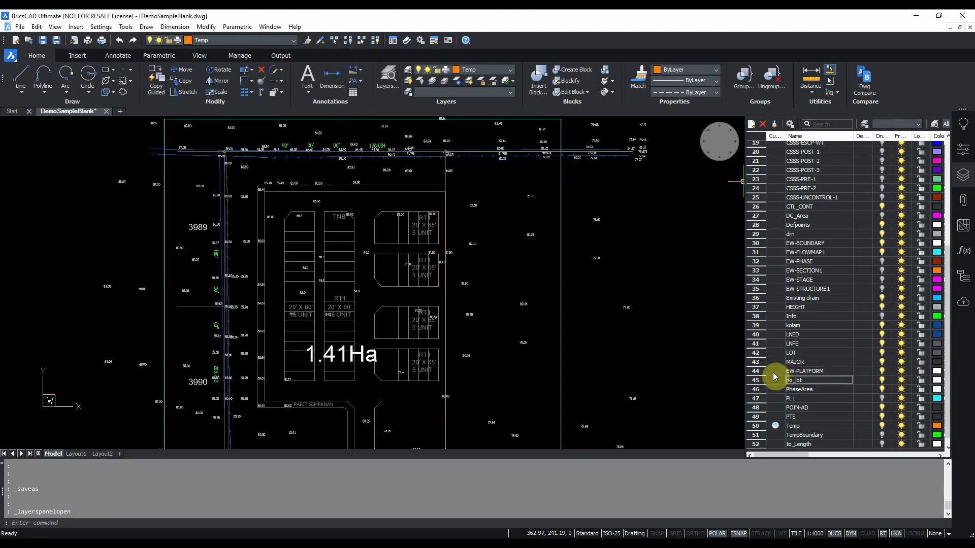
click(755, 373)
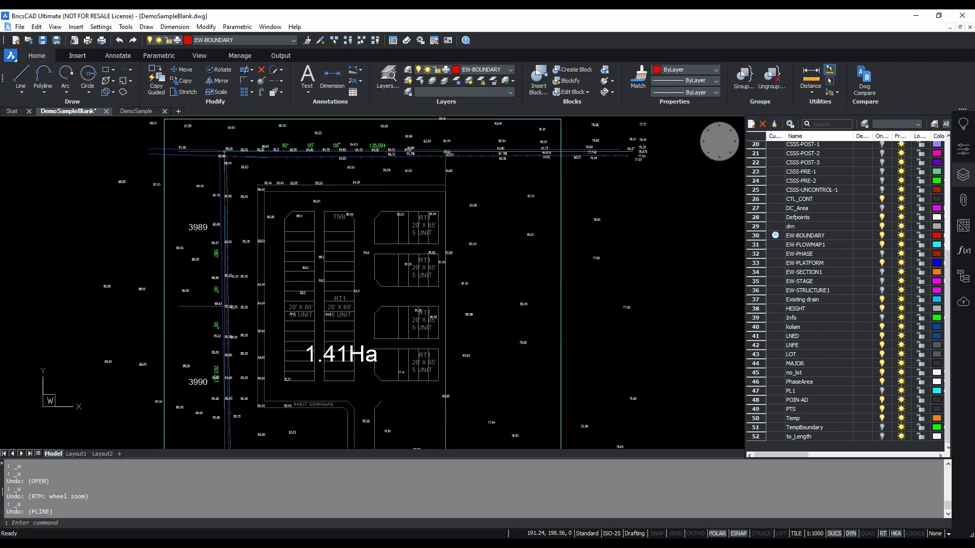
On EW-BOUNDARY, draw a closed polyline through the site's four corners.
click(762, 236)
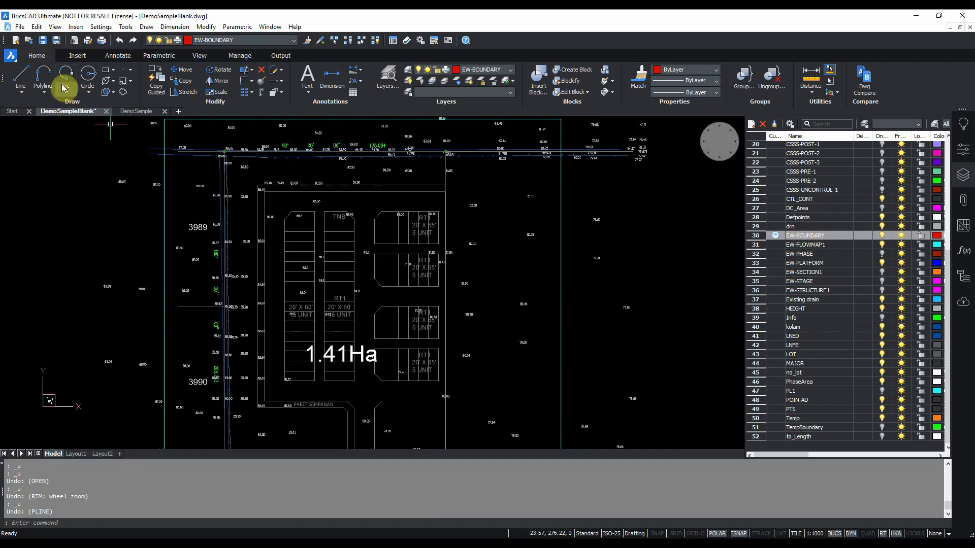
click(42, 80)
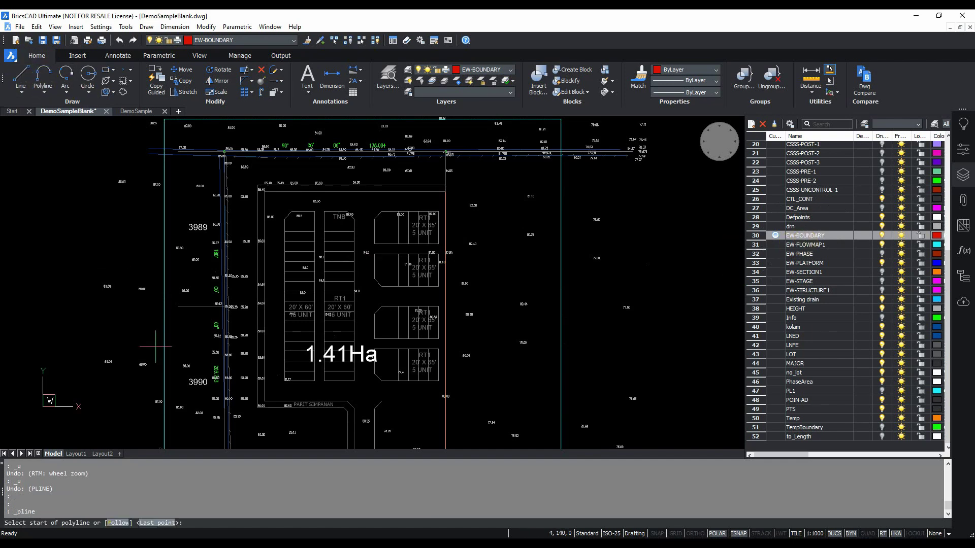
click(263, 191)
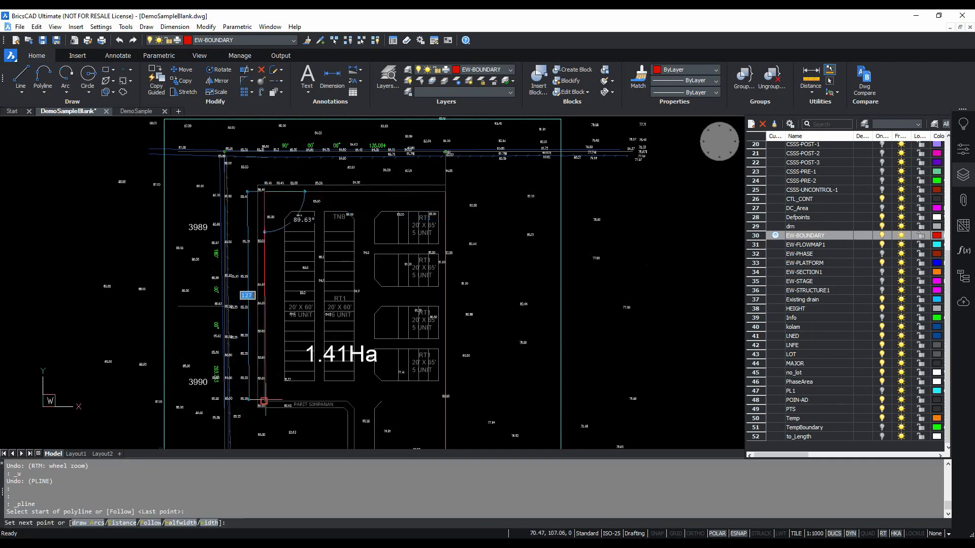
click(263, 384)
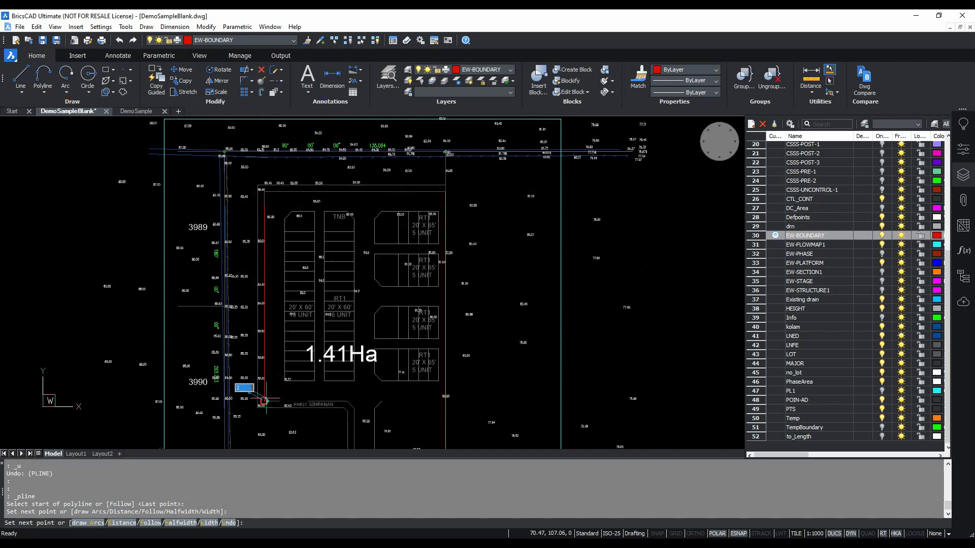
click(444, 400)
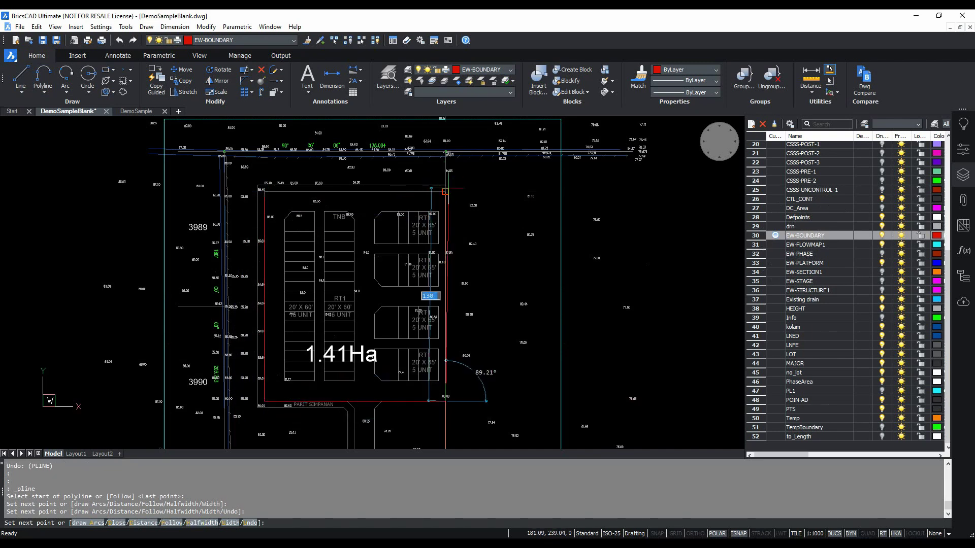
click(445, 191)
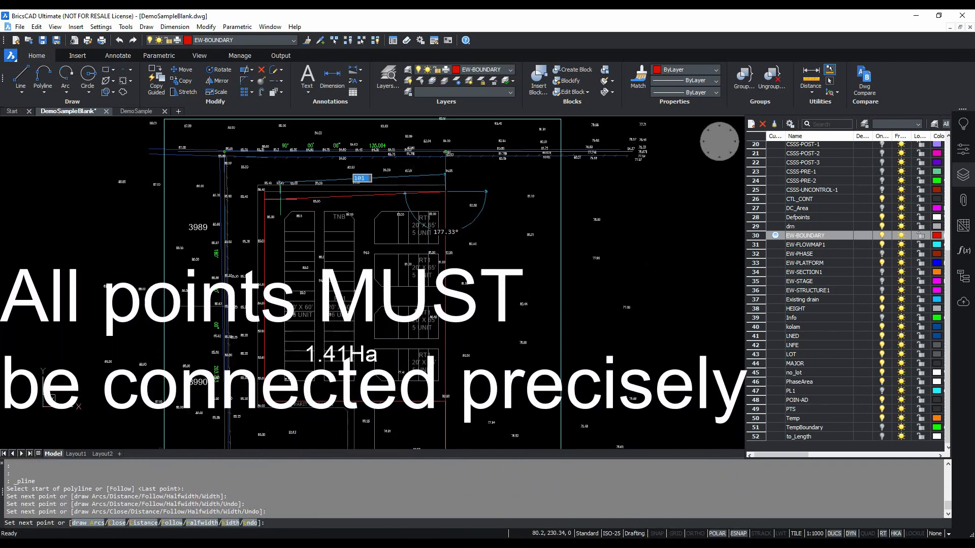
text(c)
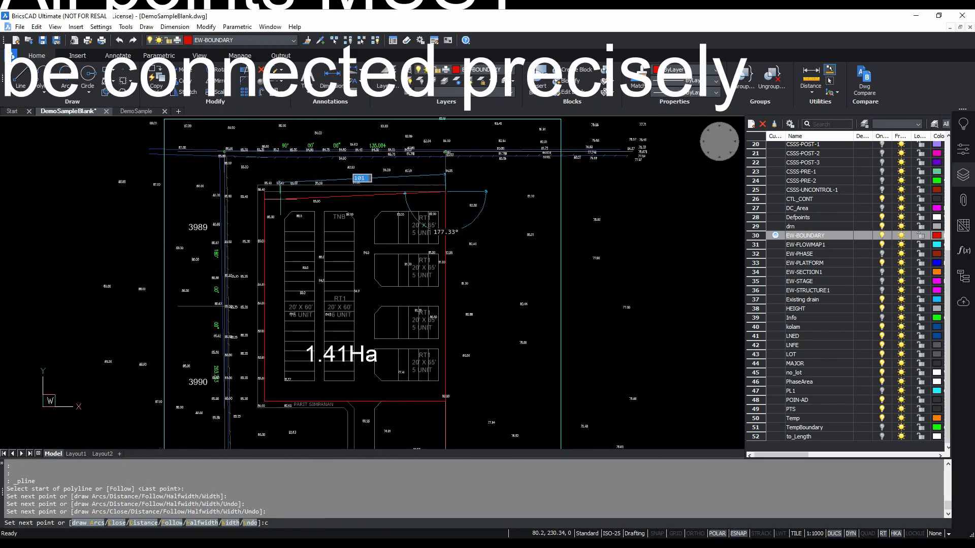
key(Return)
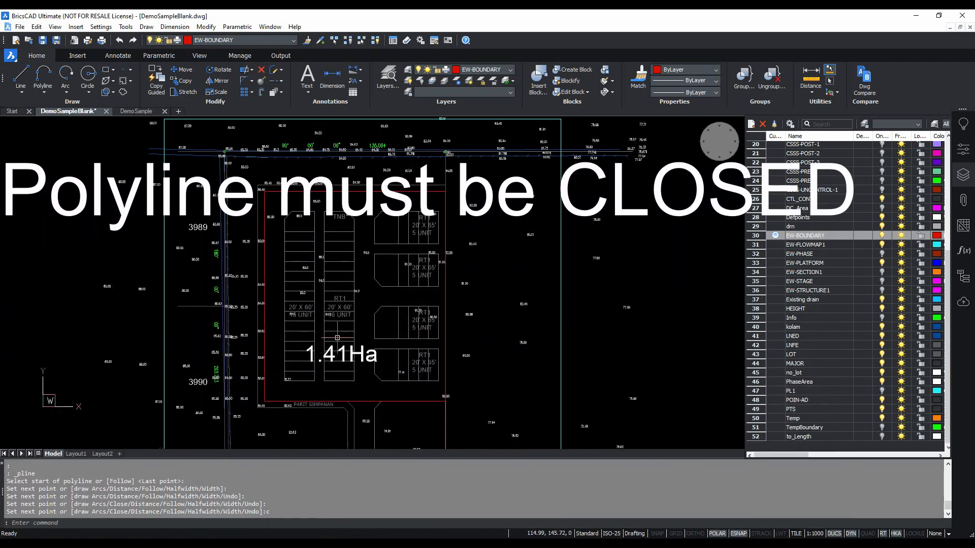
Set EW-PLATFORM current and trace the left lot with a closed, chamfered-corner polyline.
double_click(760, 264)
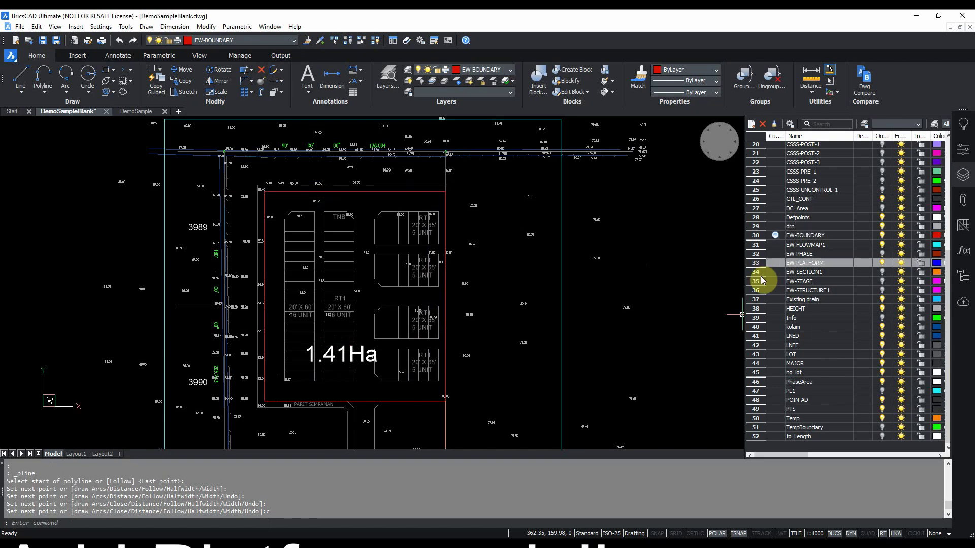
click(775, 264)
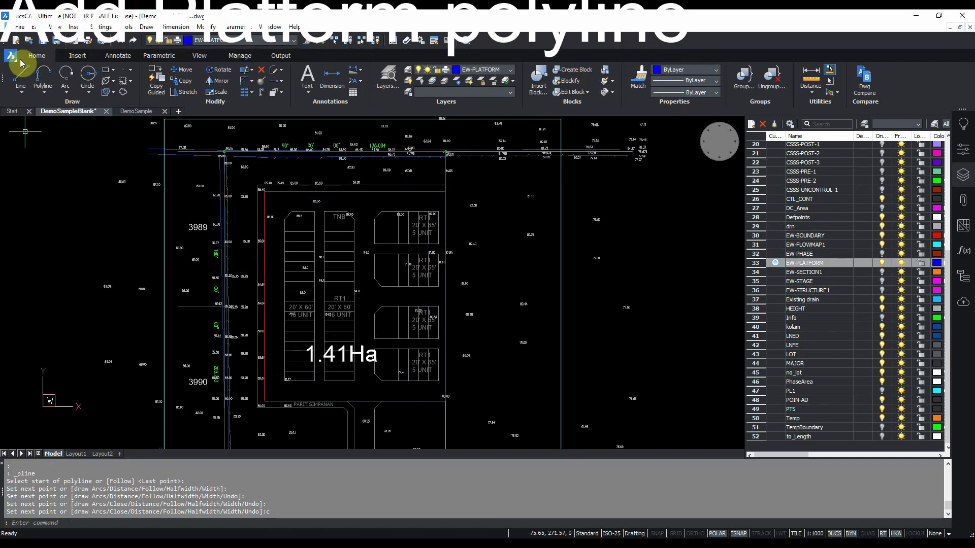
click(51, 74)
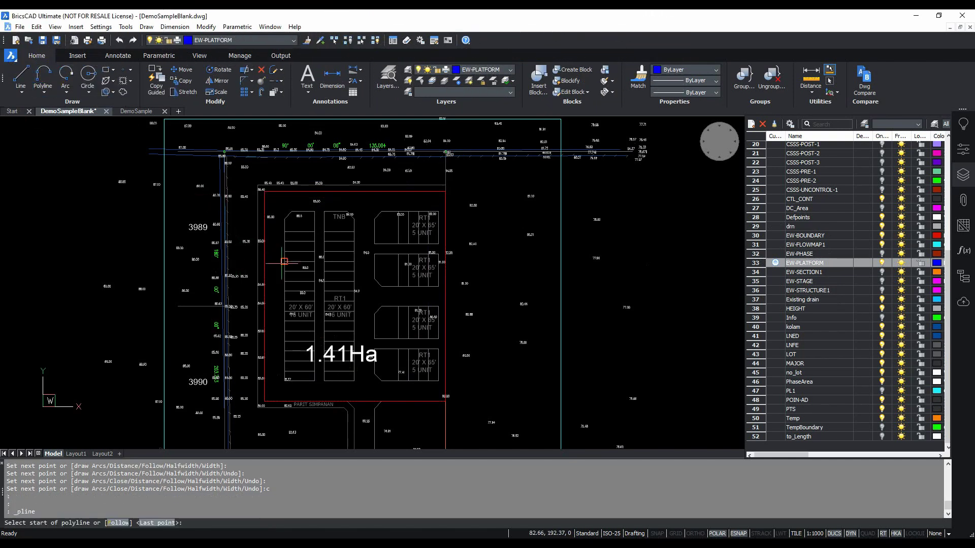
click(285, 215)
click(291, 211)
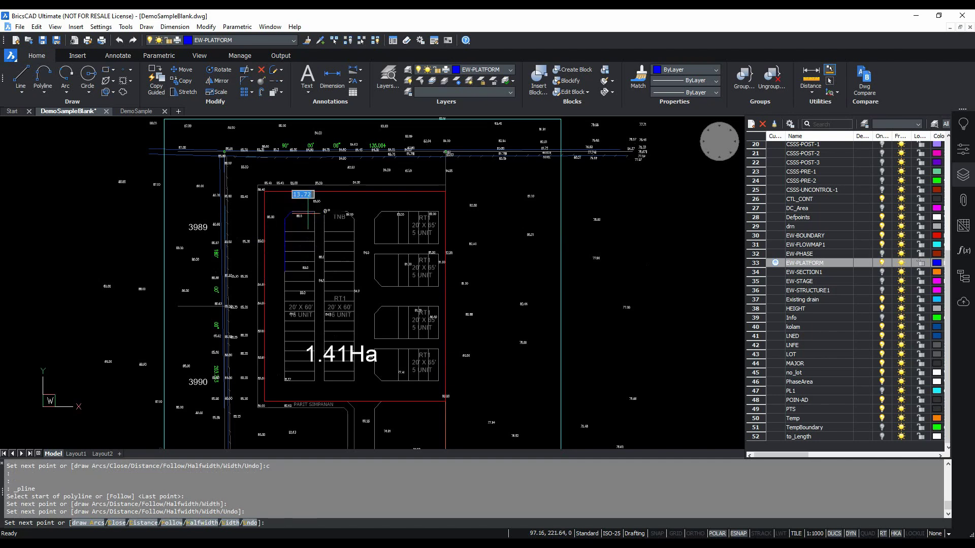
click(314, 212)
click(314, 269)
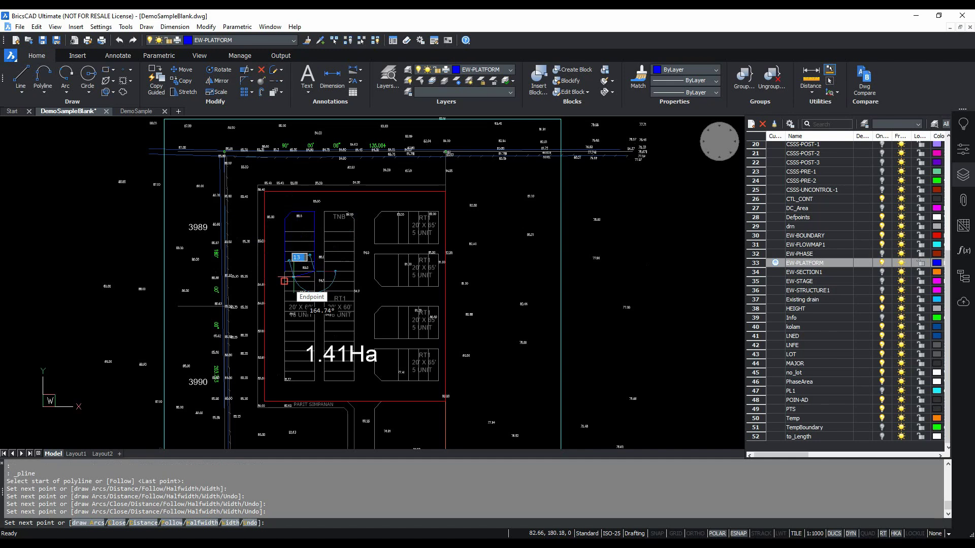
text(c)
key(Return)
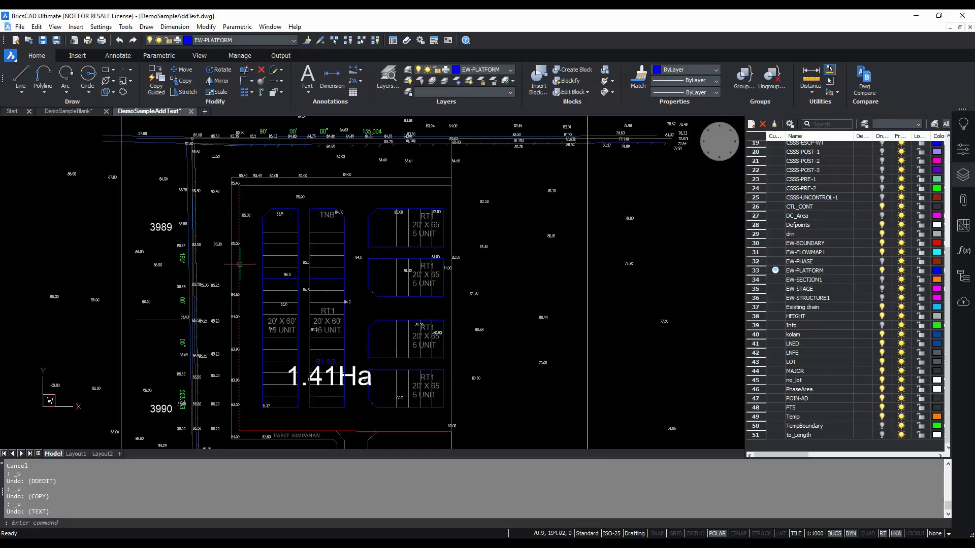
Place single-line text 84.50 near the top of the left platform, keeping default height and zero rotation.
click(242, 262)
mouse_move(390, 350)
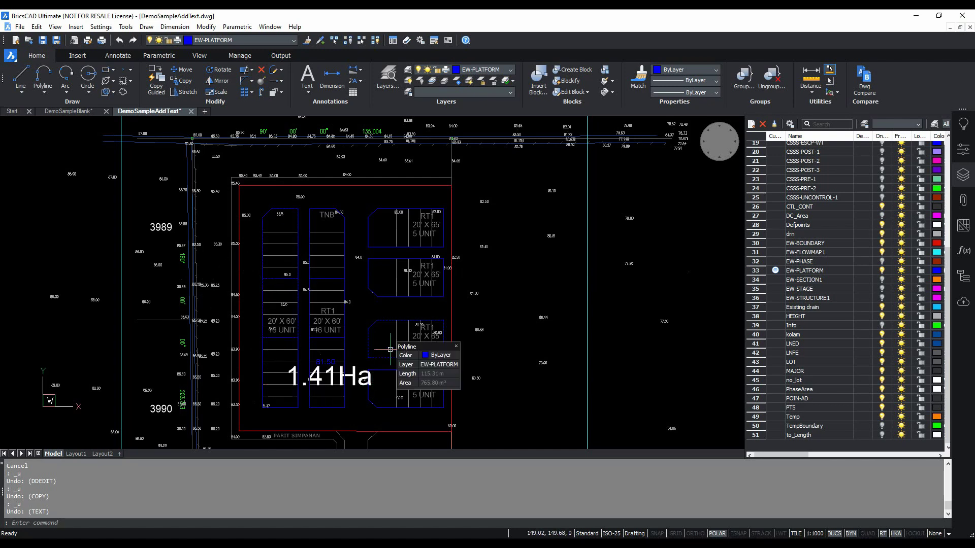
mouse_move(330, 140)
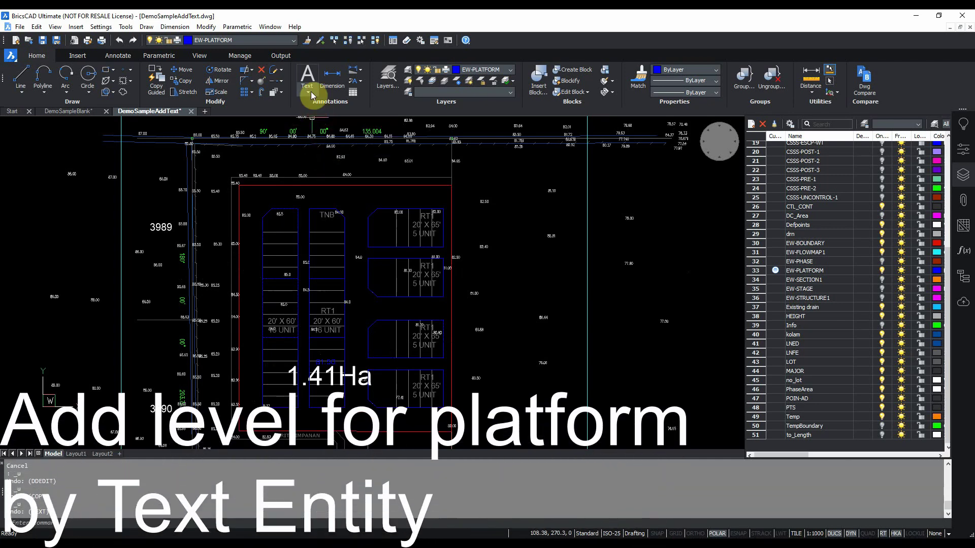
click(308, 77)
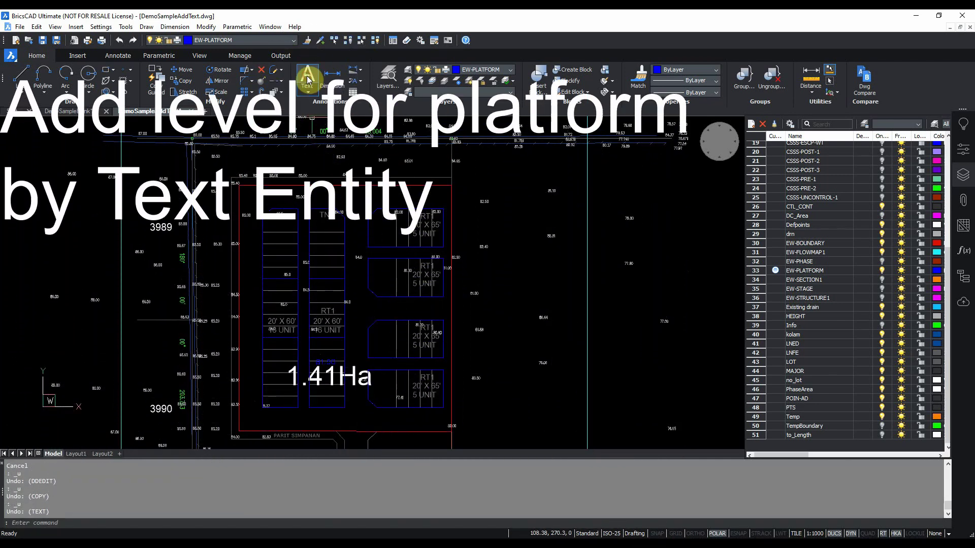
click(274, 254)
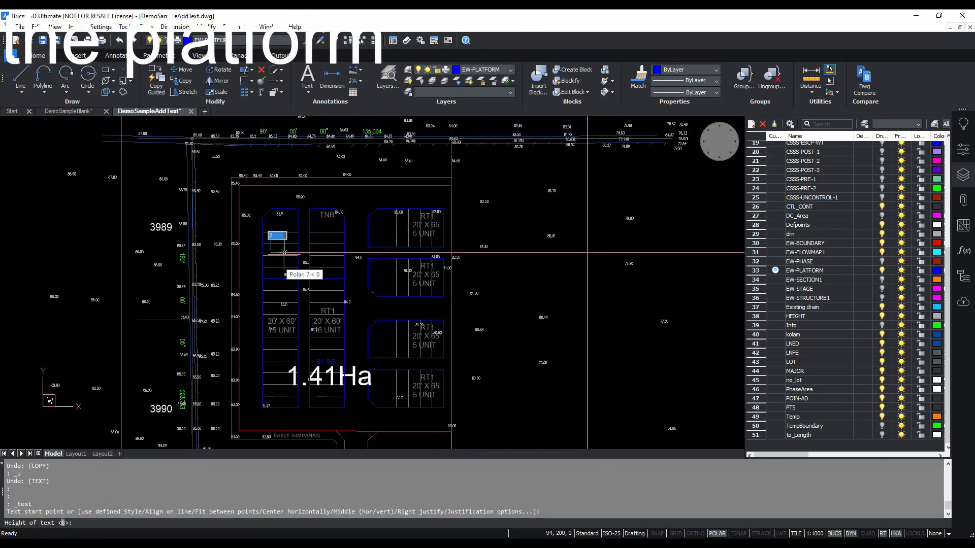
click(286, 259)
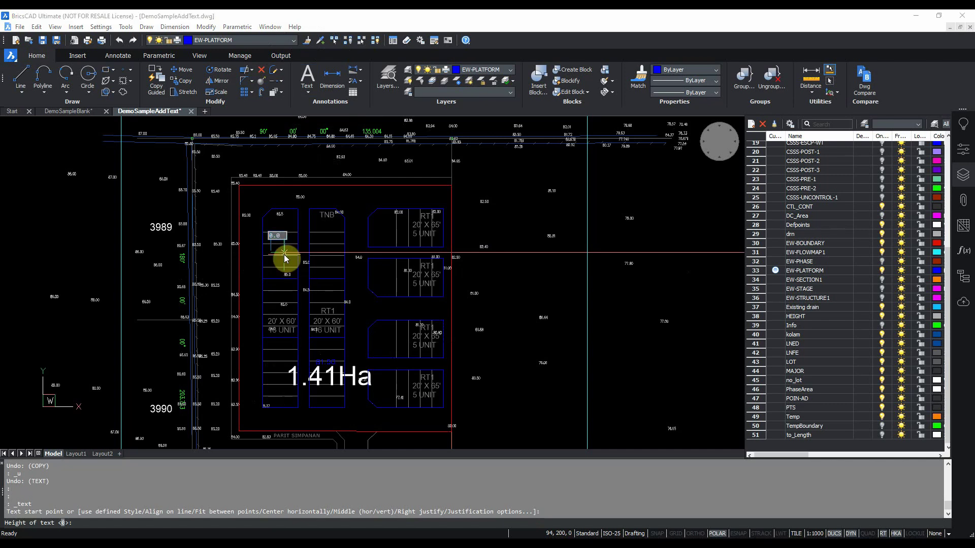
click(286, 259)
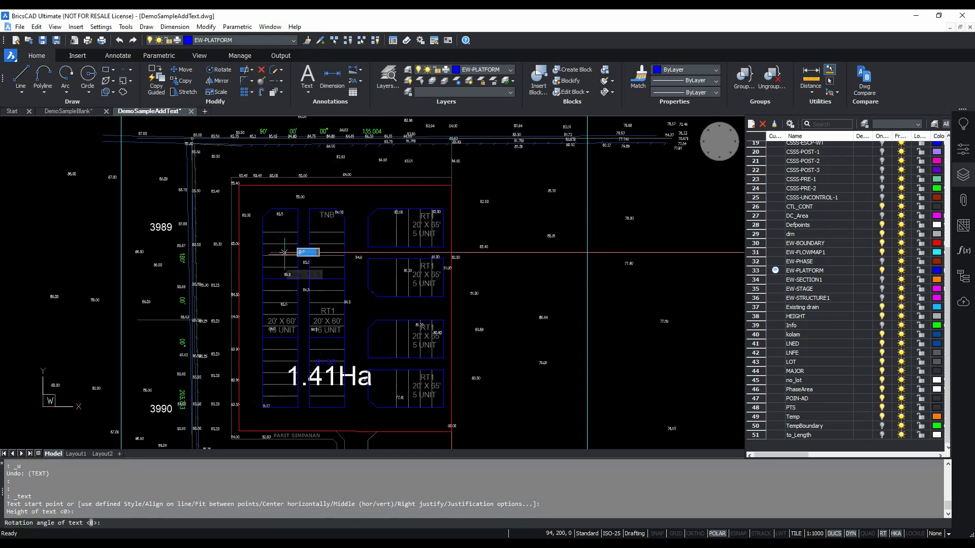
click(285, 258)
click(285, 259)
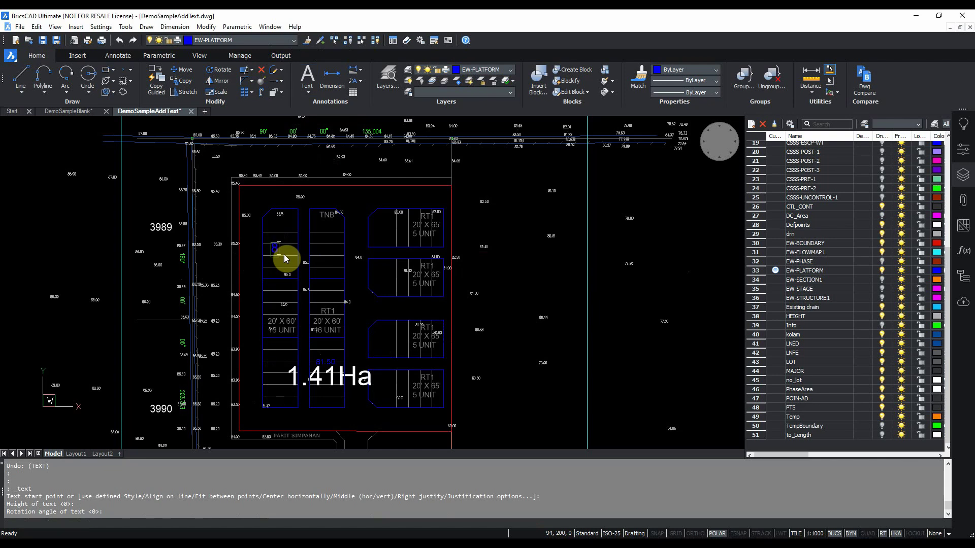
click(286, 258)
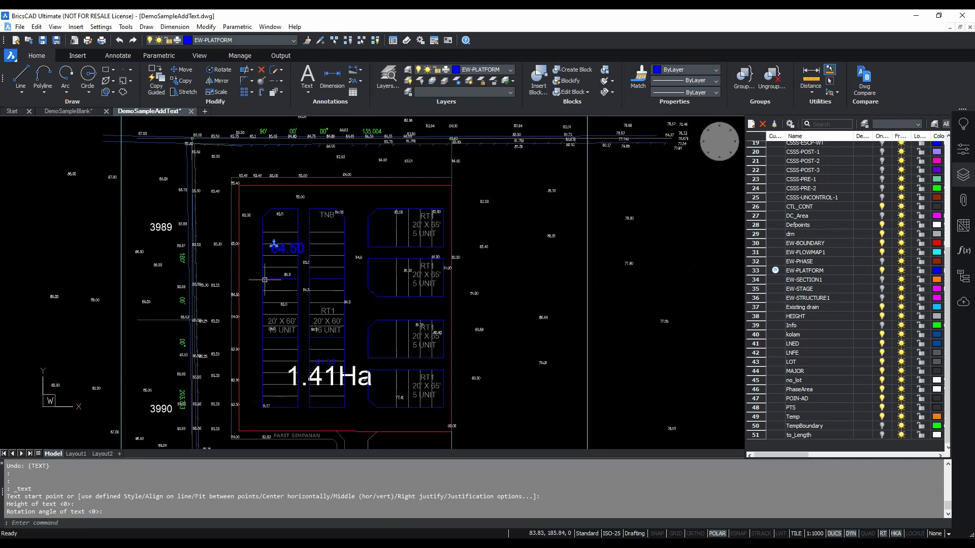
mouse_move(297, 222)
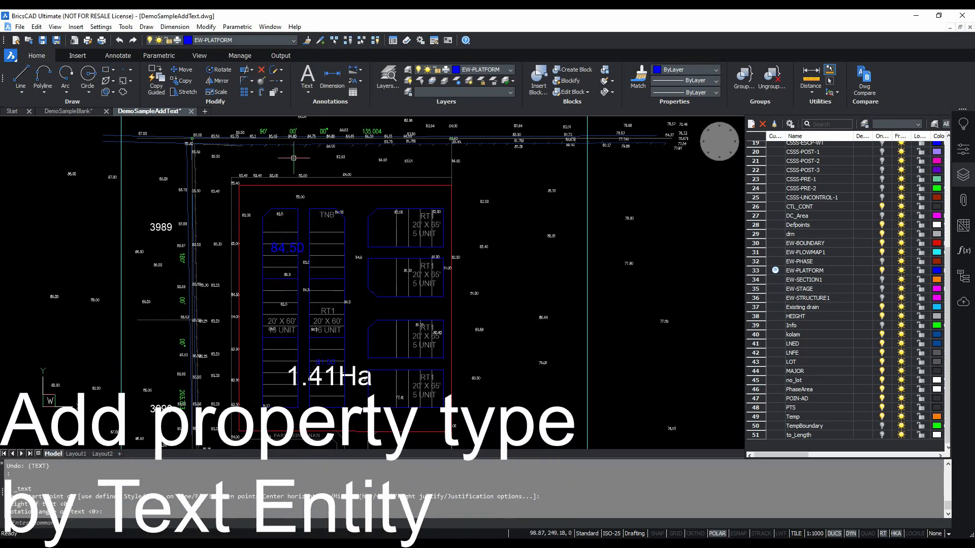
Copy the 84.50 text to a spot just below itself.
click(186, 82)
click(287, 248)
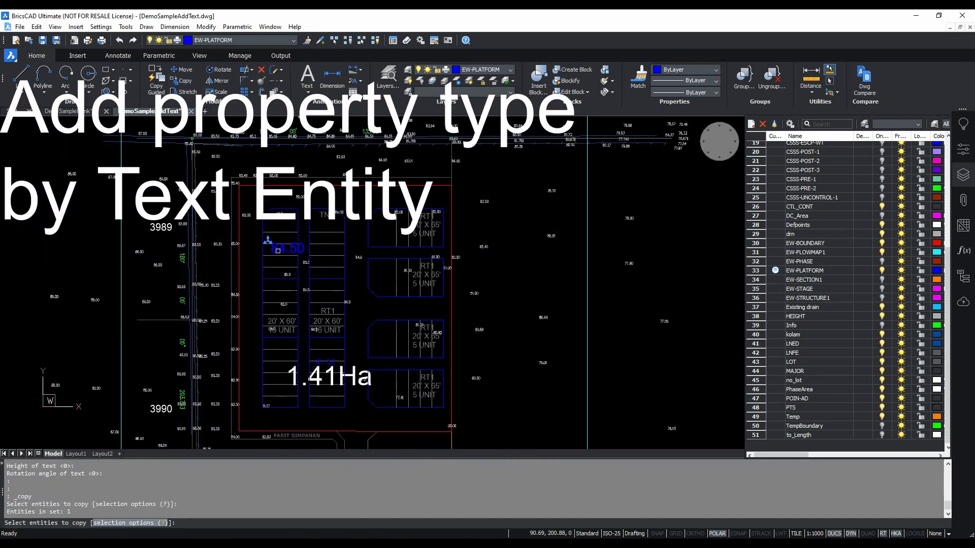
key(Return)
click(249, 248)
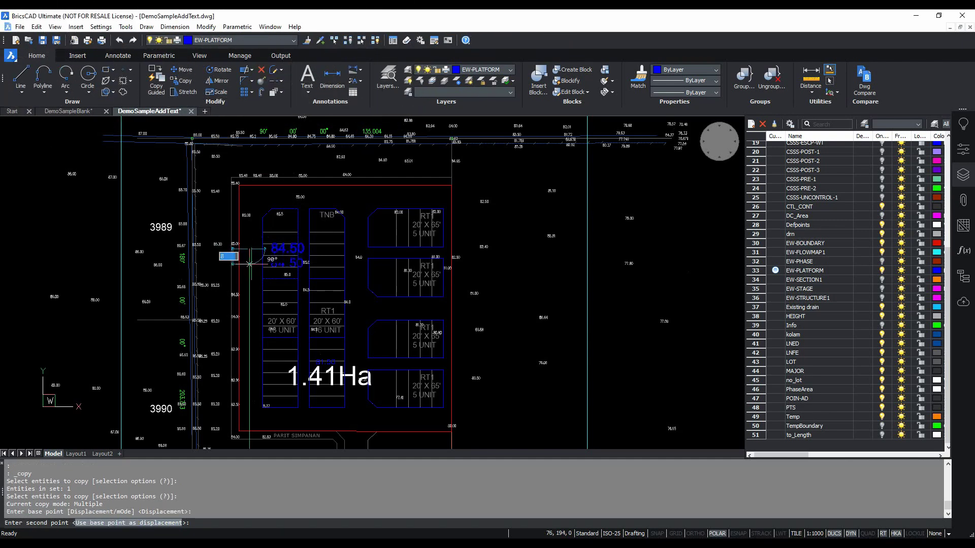
click(251, 262)
key(Return)
Change the copied text's content to RT1.
double_click(279, 264)
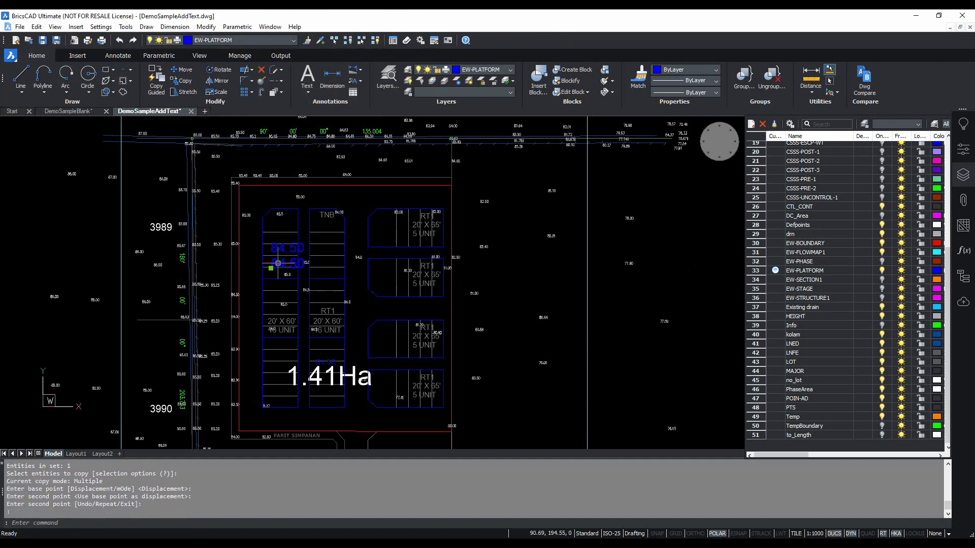
text(RT1)
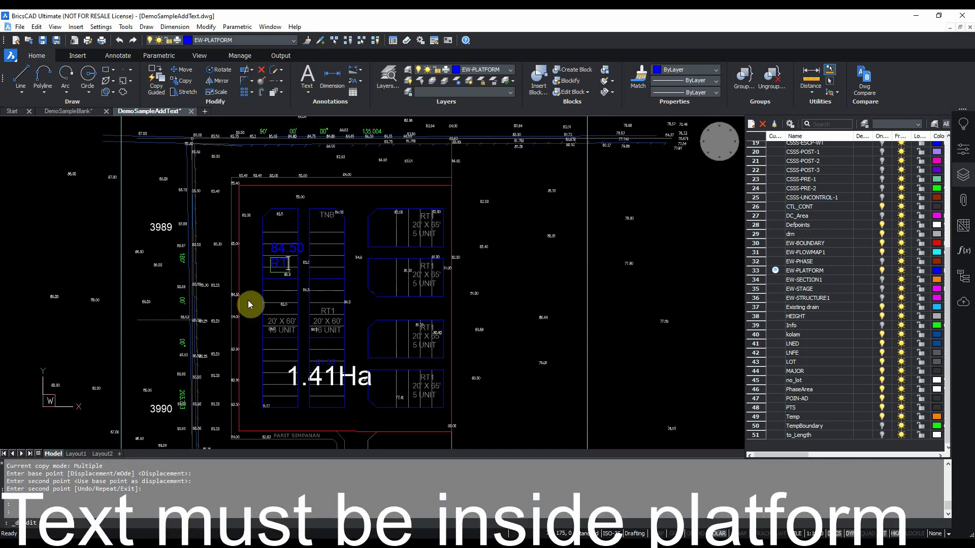
key(Return)
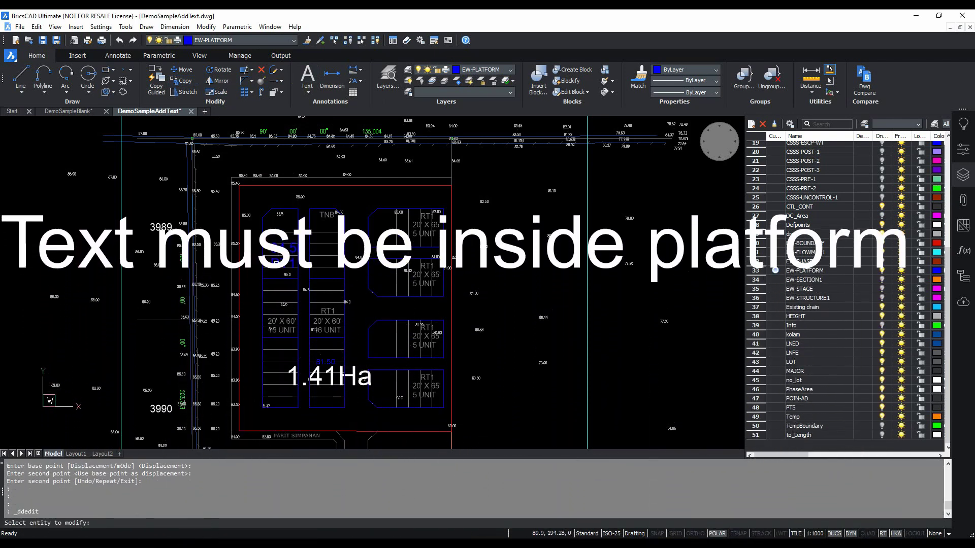
scroll(263, 261, up, 3)
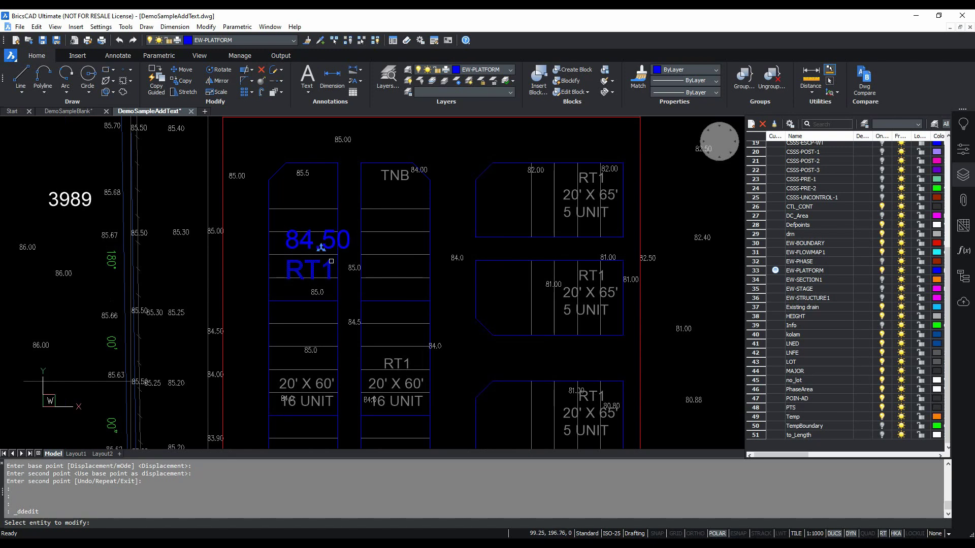
key(Escape)
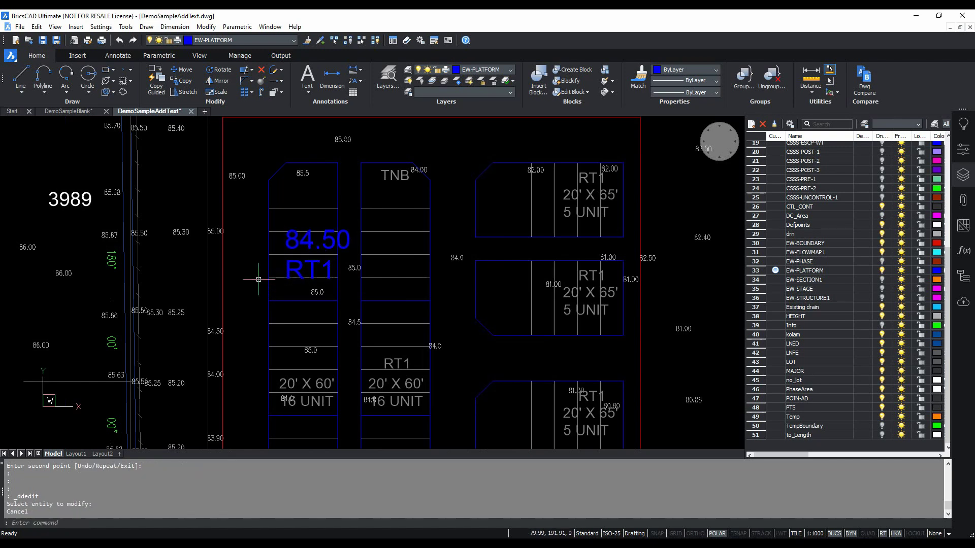
click(288, 248)
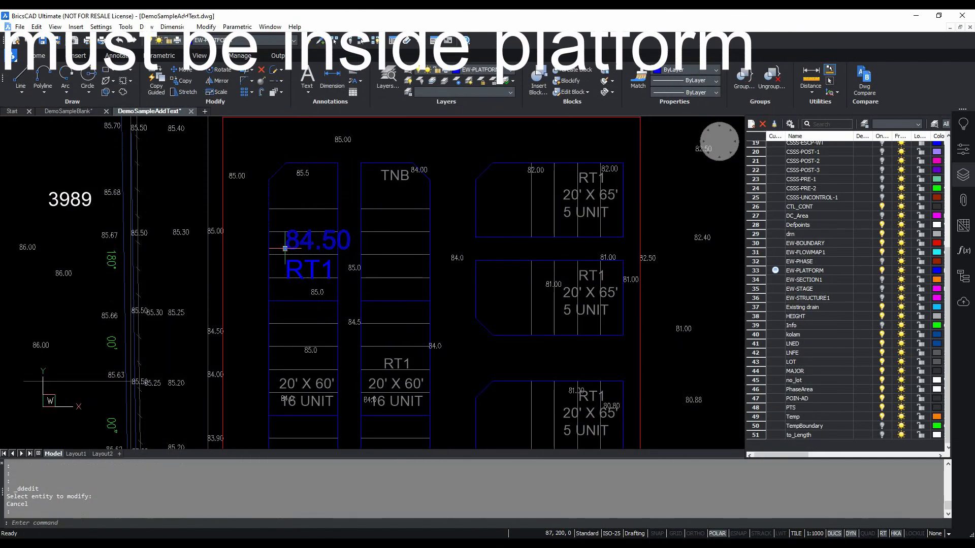
click(285, 248)
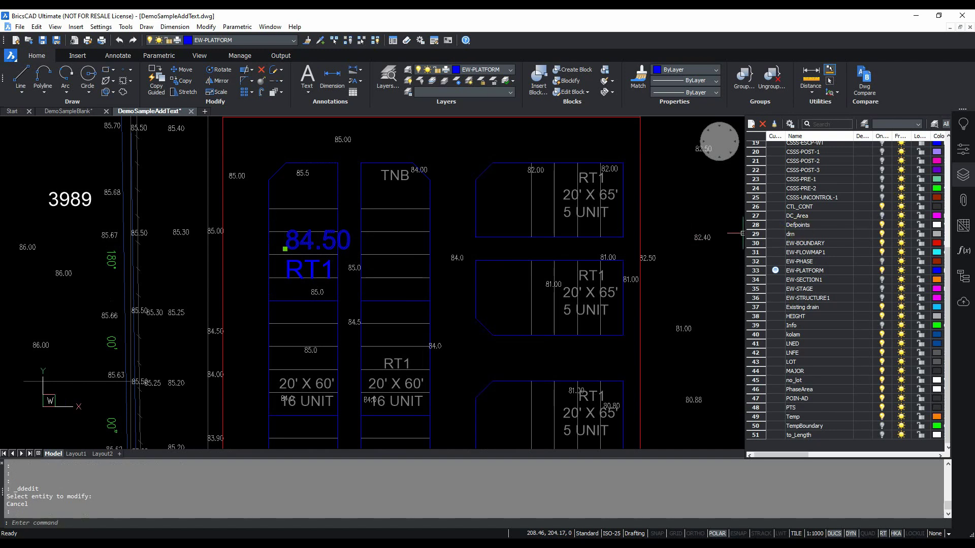
Review the 84.50 text's properties: layer EW-PLATFORM, position 87, 200.
click(963, 151)
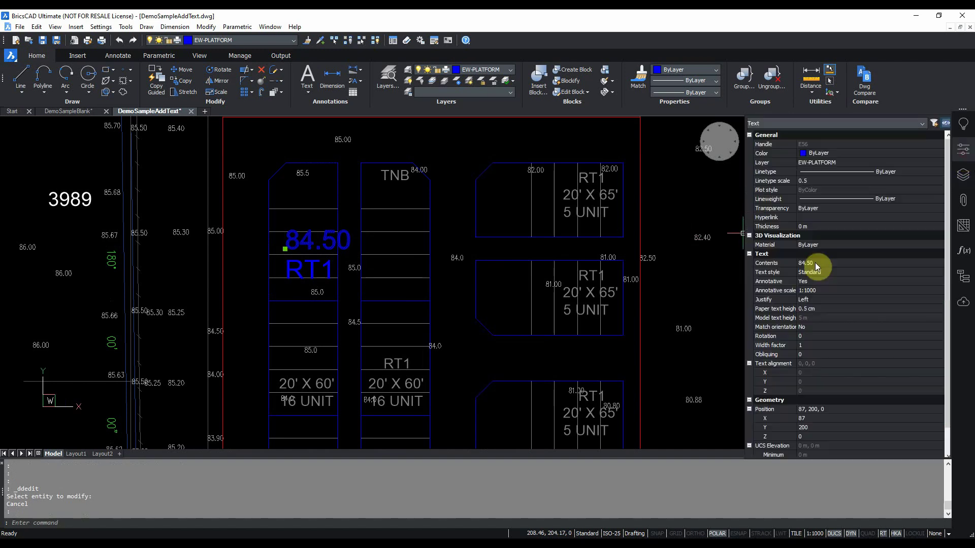
scroll(794, 401, down, 1)
click(791, 391)
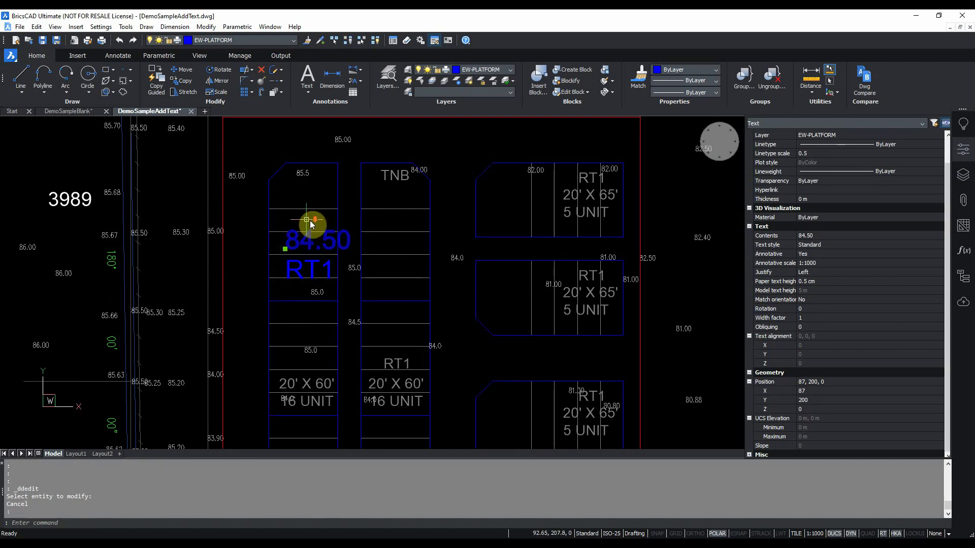
scroll(299, 227, down, 3)
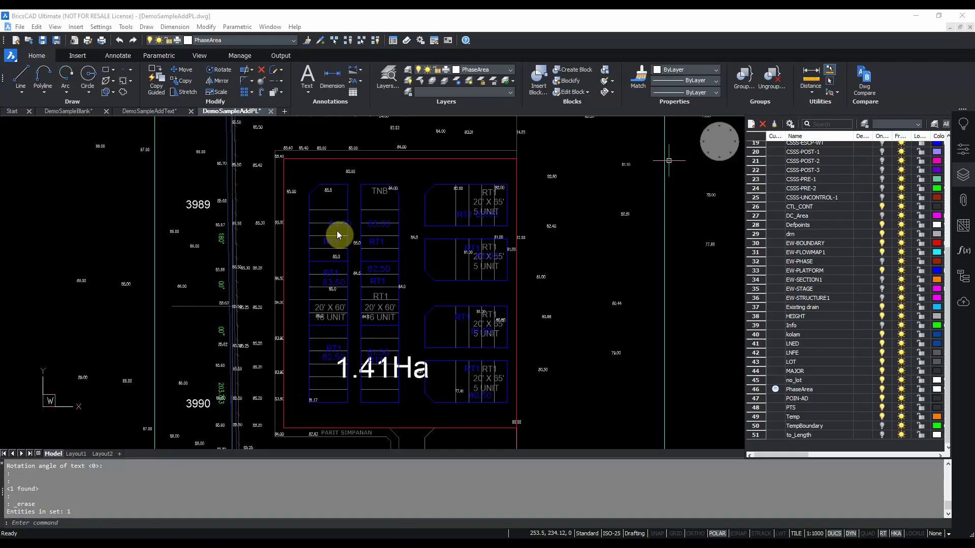
click(335, 232)
click(335, 231)
click(333, 281)
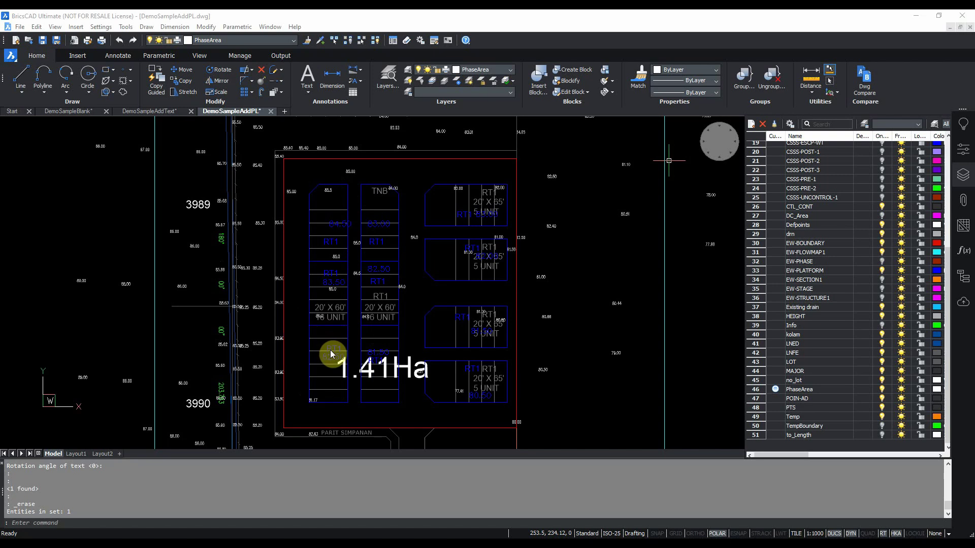
click(382, 347)
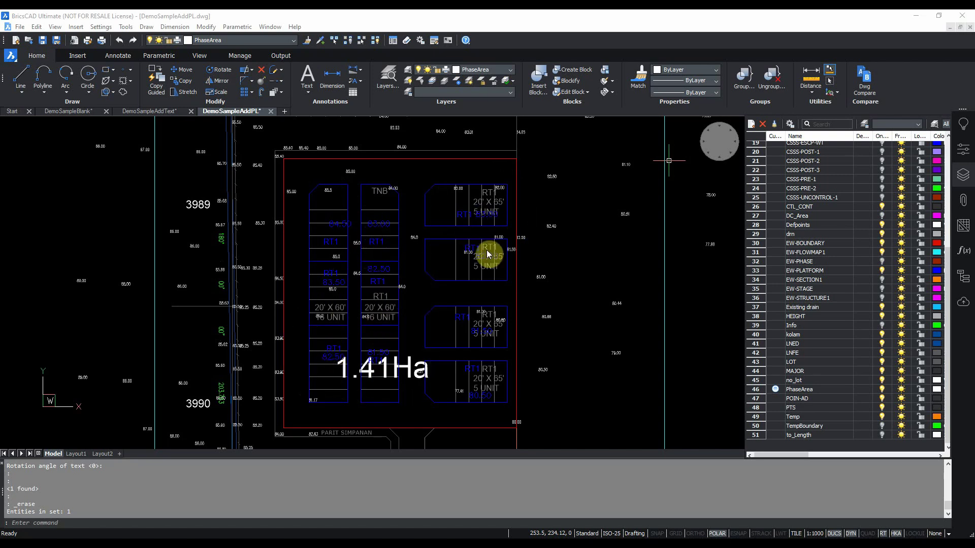
click(488, 380)
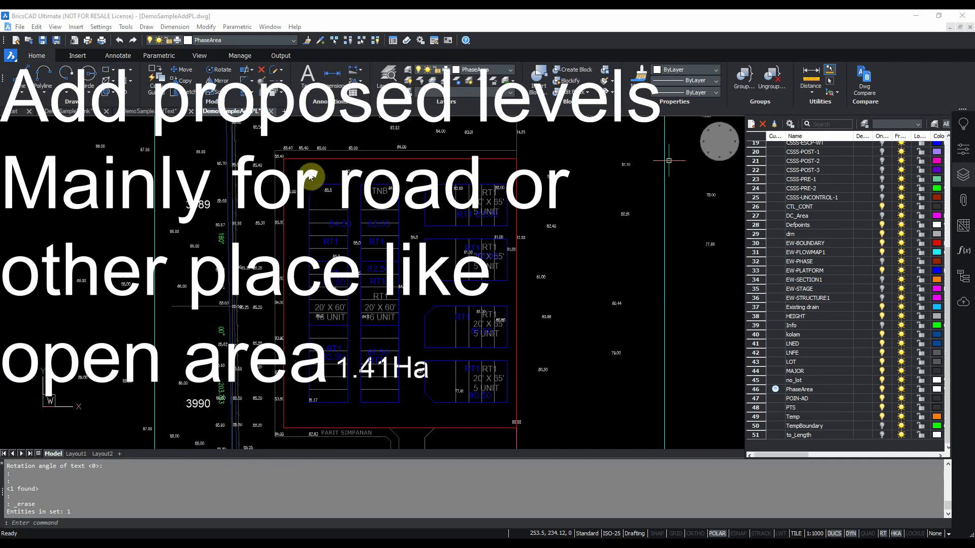
Add a new layer named PL, dismissing the saving error message.
click(752, 125)
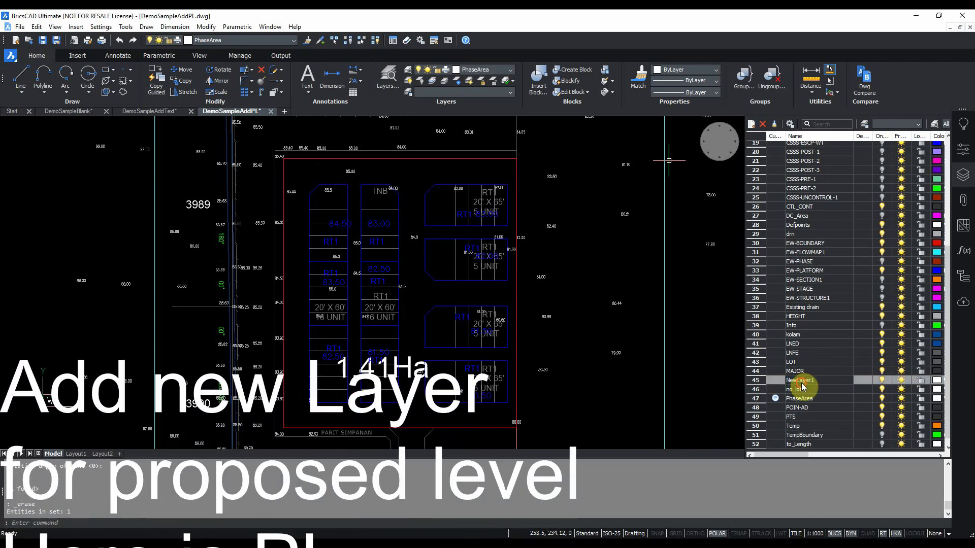
text(PL)
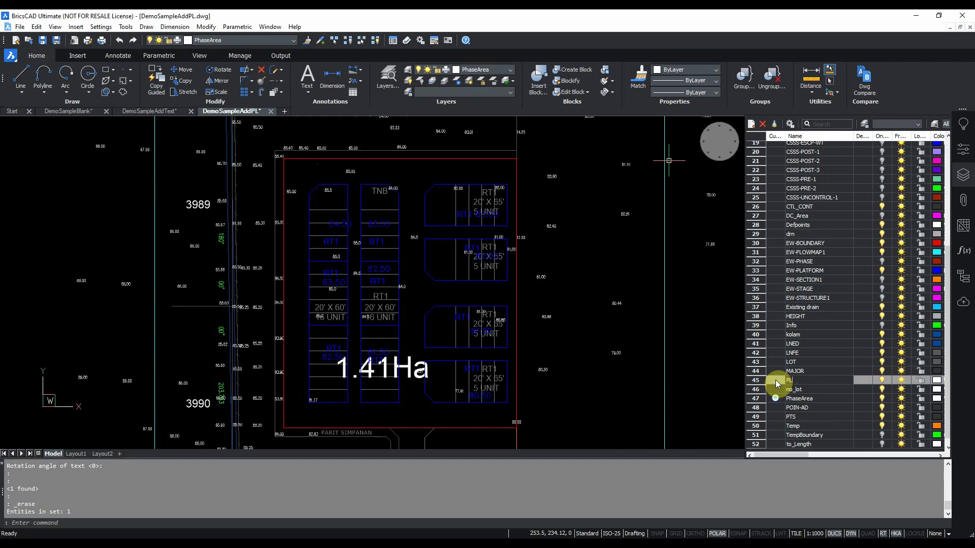
key(Return)
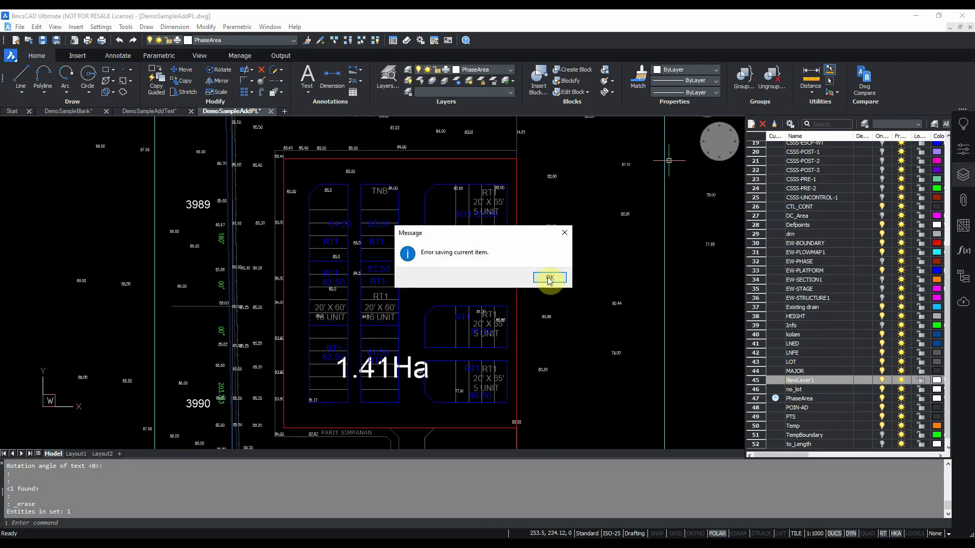
click(549, 278)
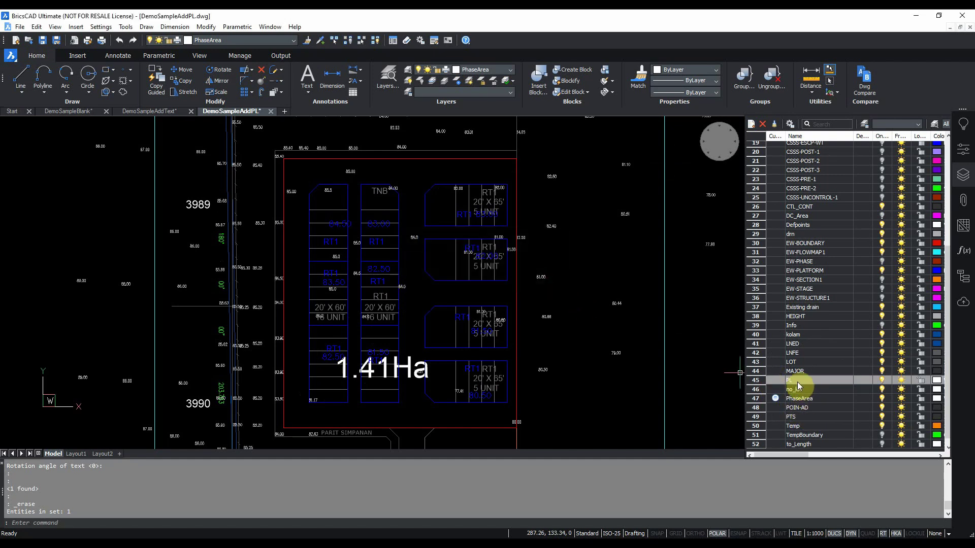
Make PL the current layer and set its colour to green.
click(775, 380)
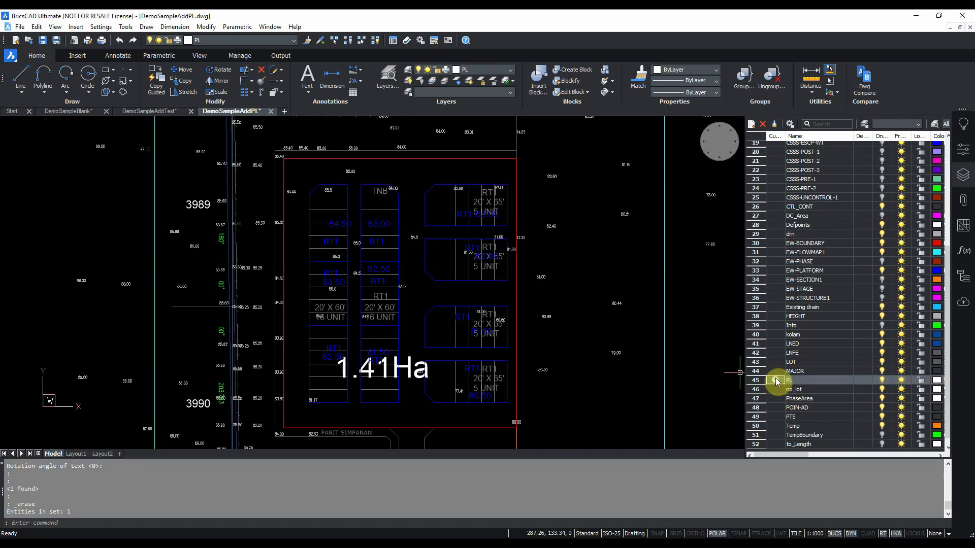
click(937, 382)
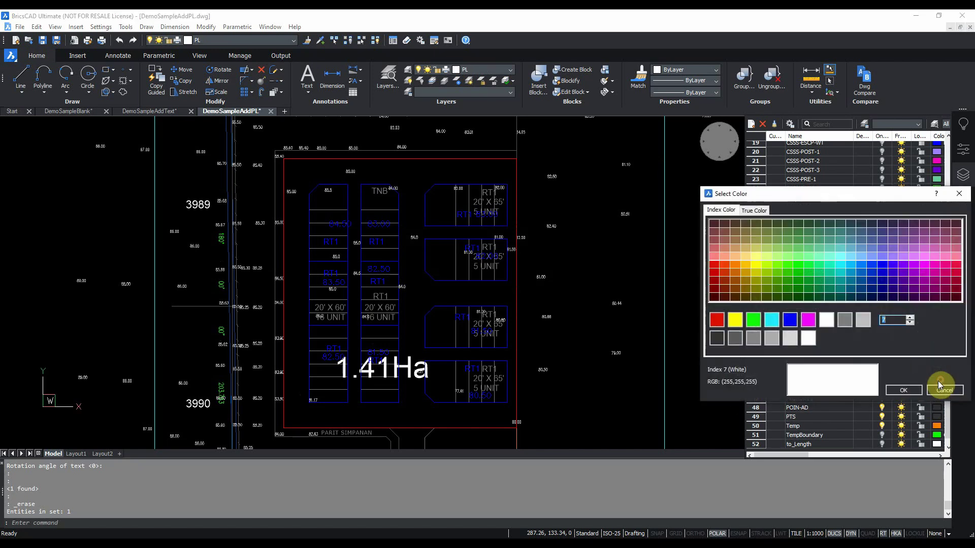
click(753, 320)
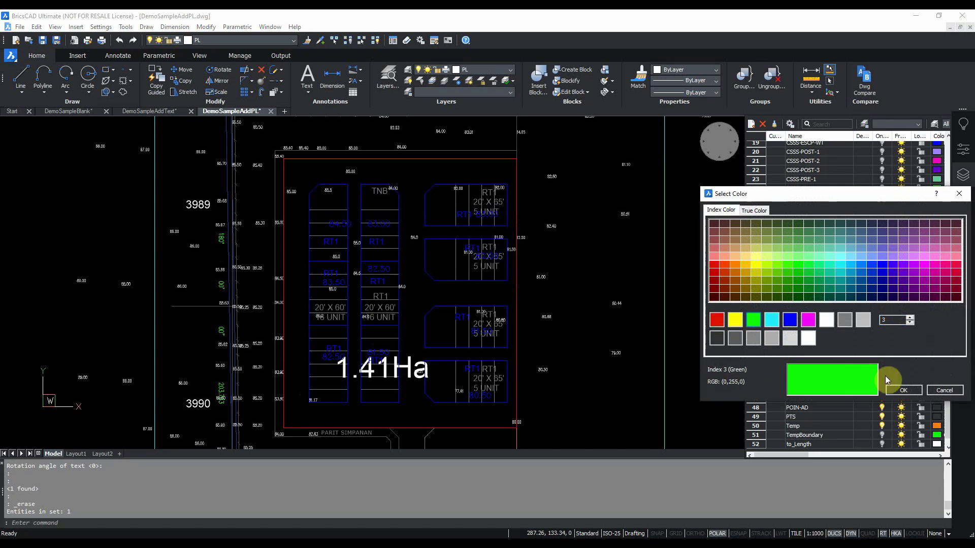
click(903, 390)
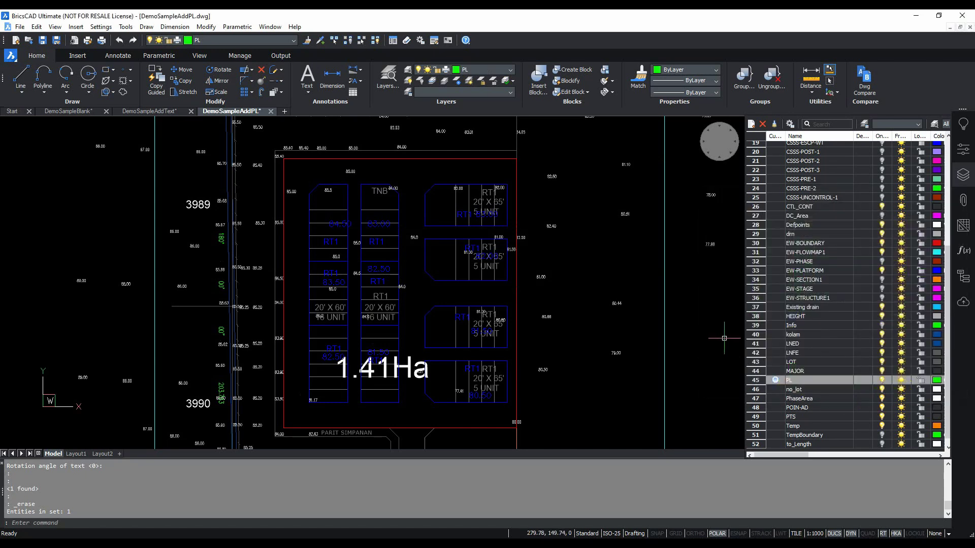
Place single-line text 83.50 above the top-right platform, then switch to the DemoSample drawing.
click(307, 76)
click(451, 194)
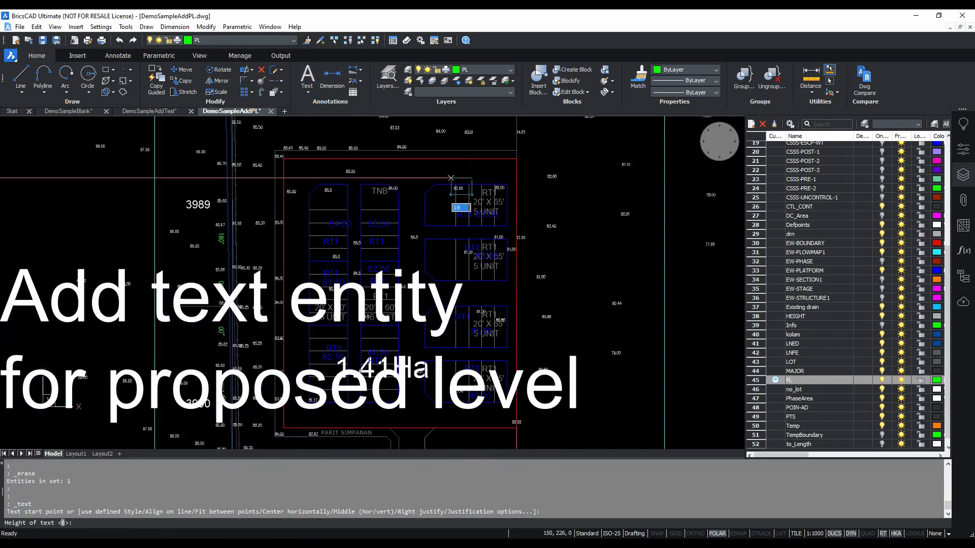
click(509, 184)
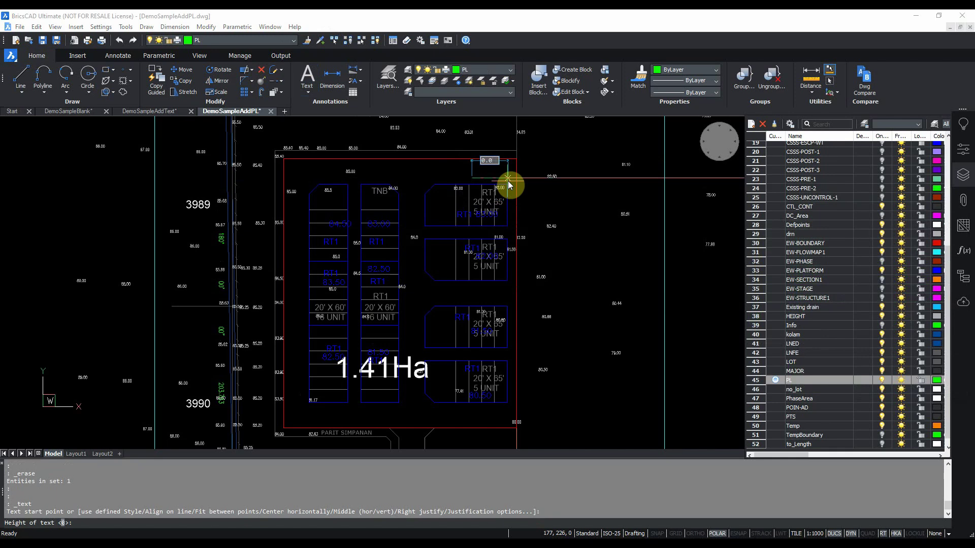
click(509, 184)
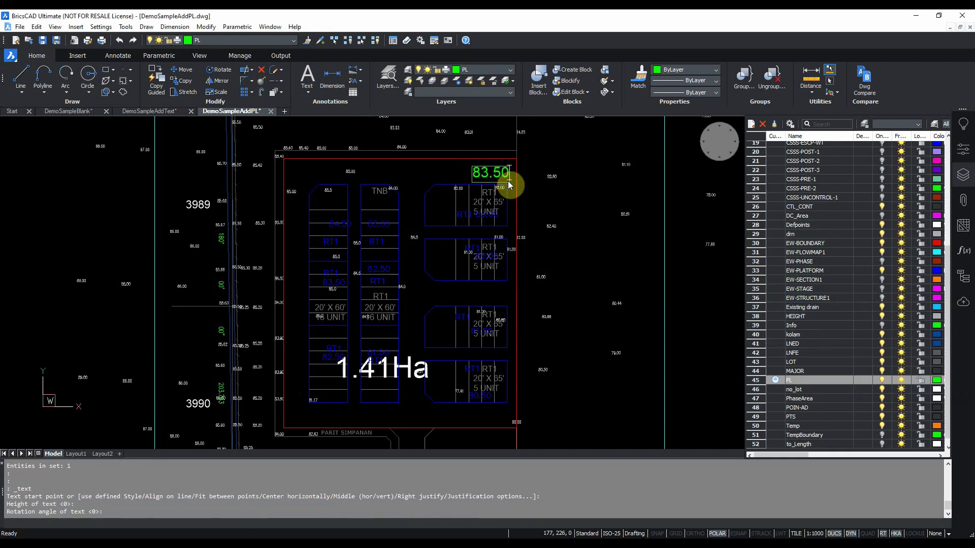
click(509, 184)
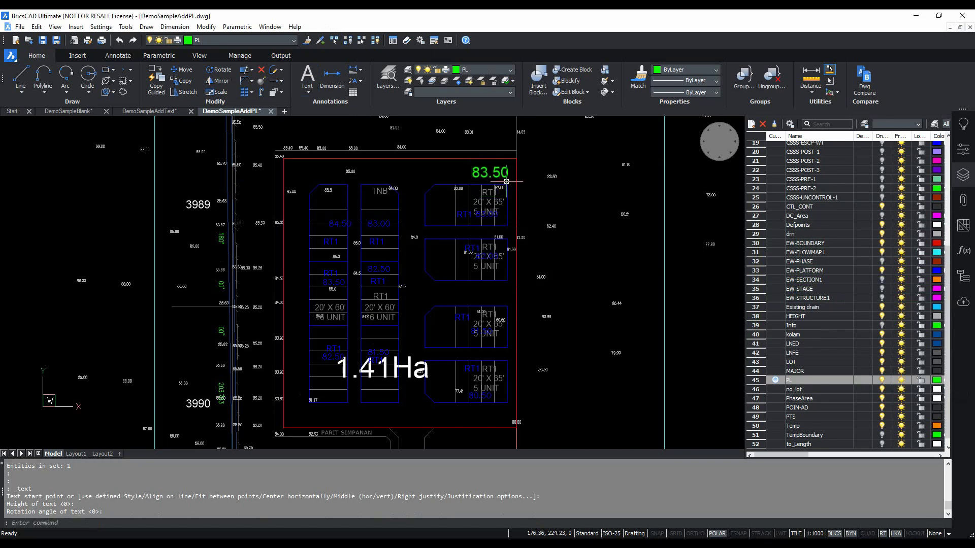
click(479, 178)
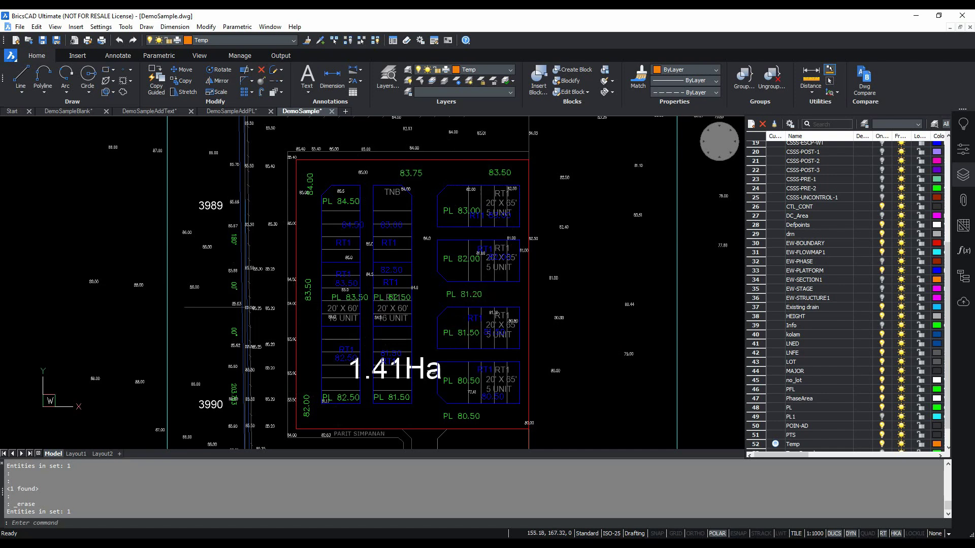
scroll(464, 296, up, 4)
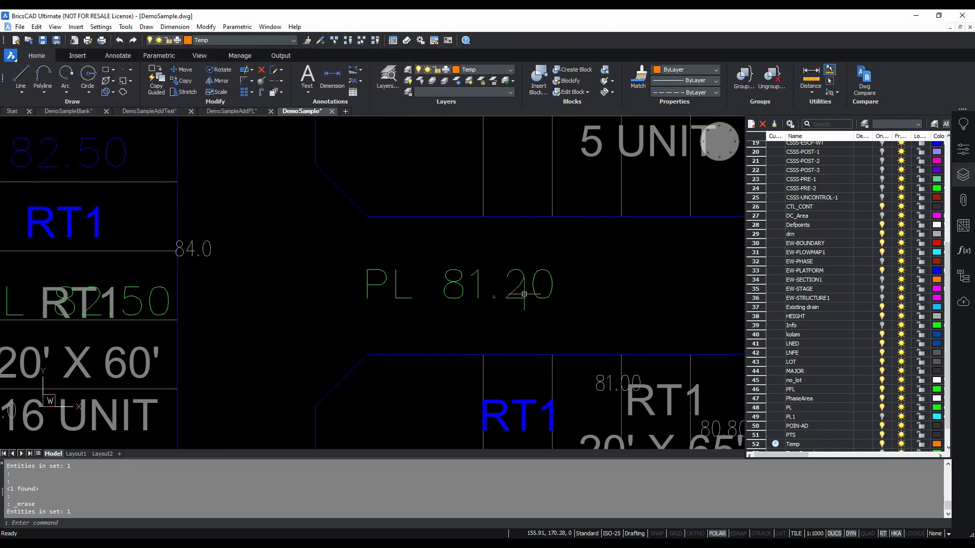
scroll(521, 294, down, 6)
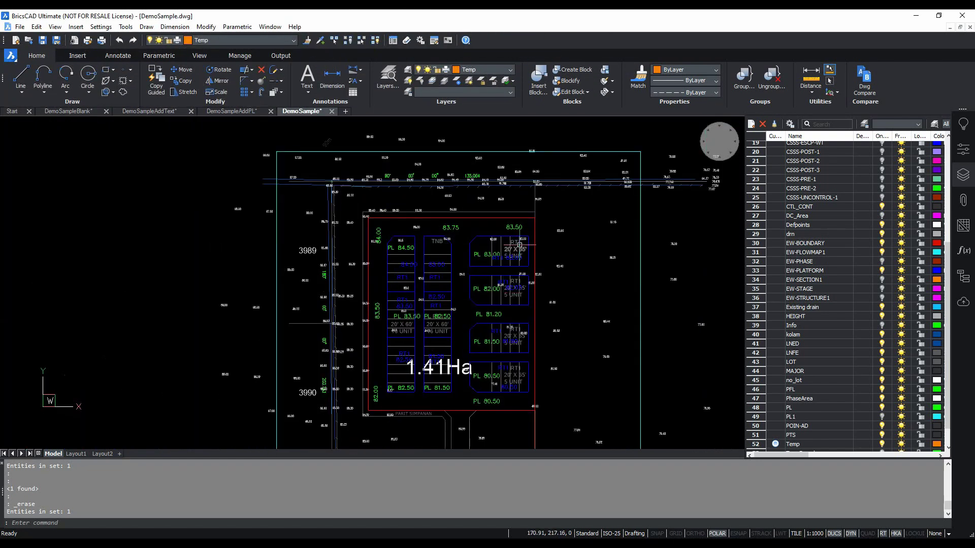
scroll(500, 210, up, 6)
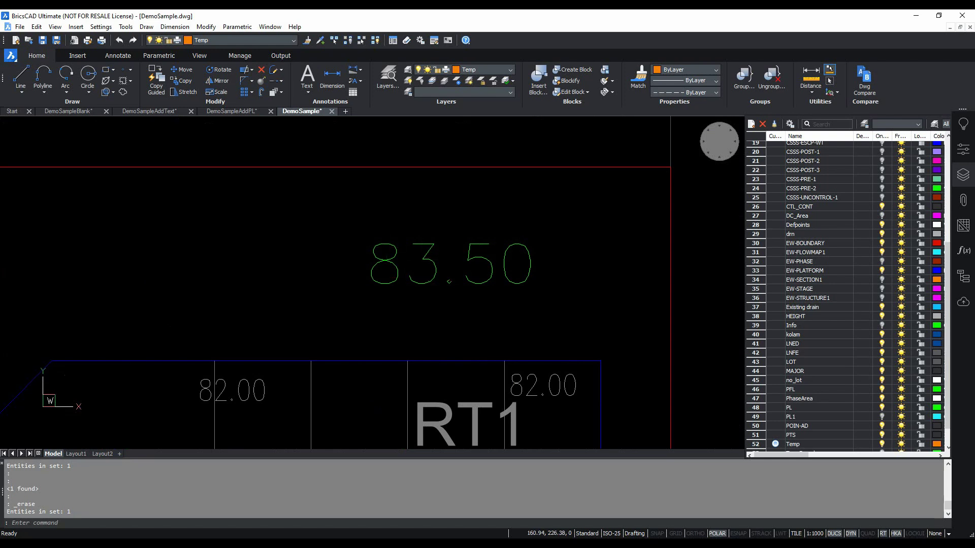
scroll(450, 202, down, 6)
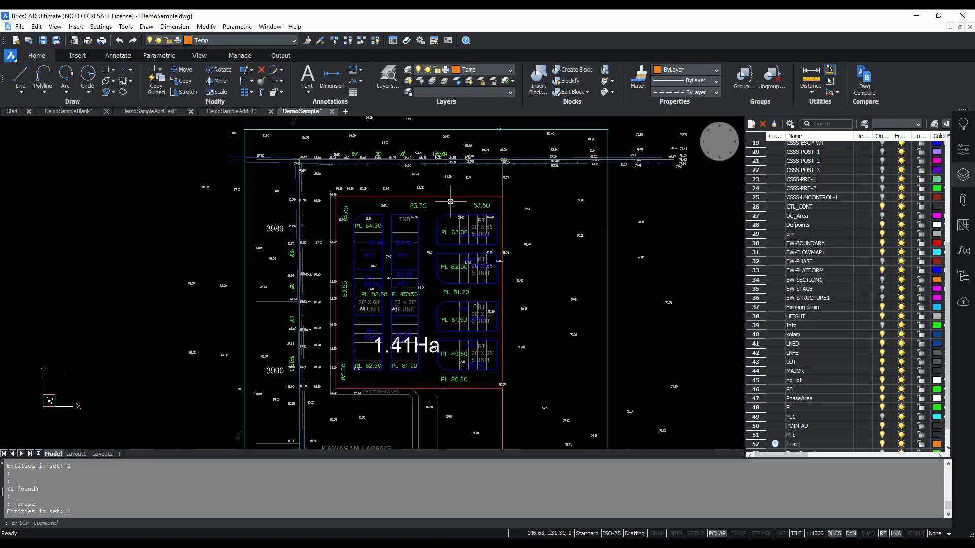
scroll(463, 219, up, 3)
scroll(466, 212, down, 3)
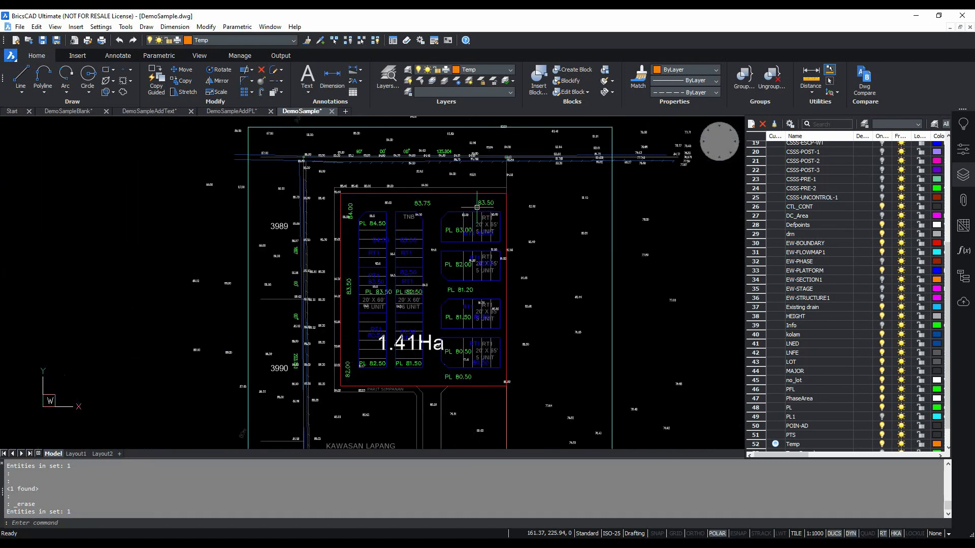
Open Properties for the 83.50 label to confirm its layer is PL, then deselect.
click(477, 207)
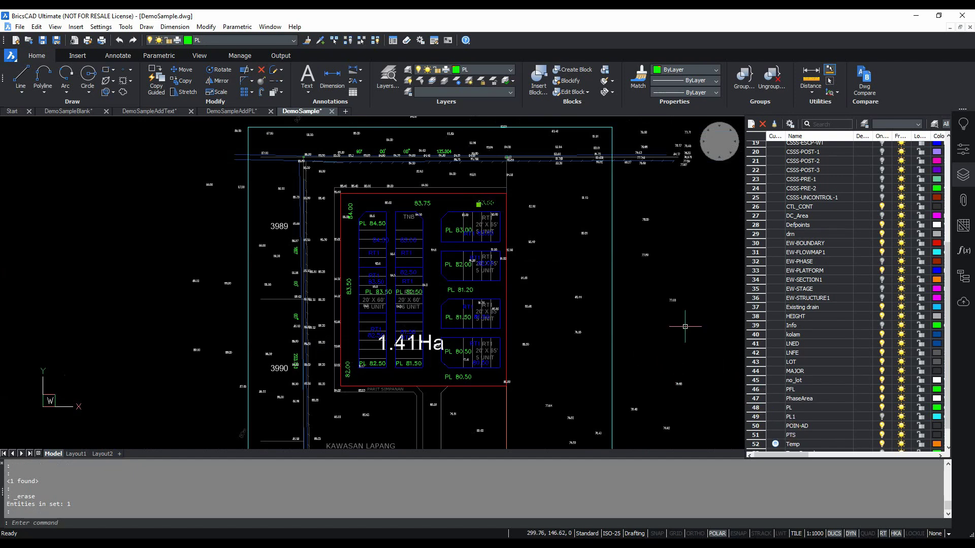
key(ctrl+1)
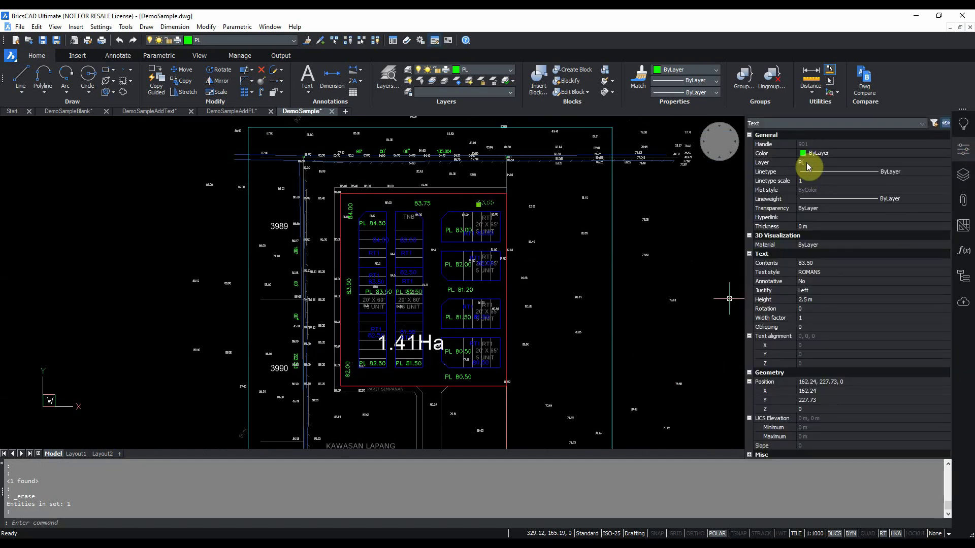
click(807, 165)
key(Escape)
key(Escape)
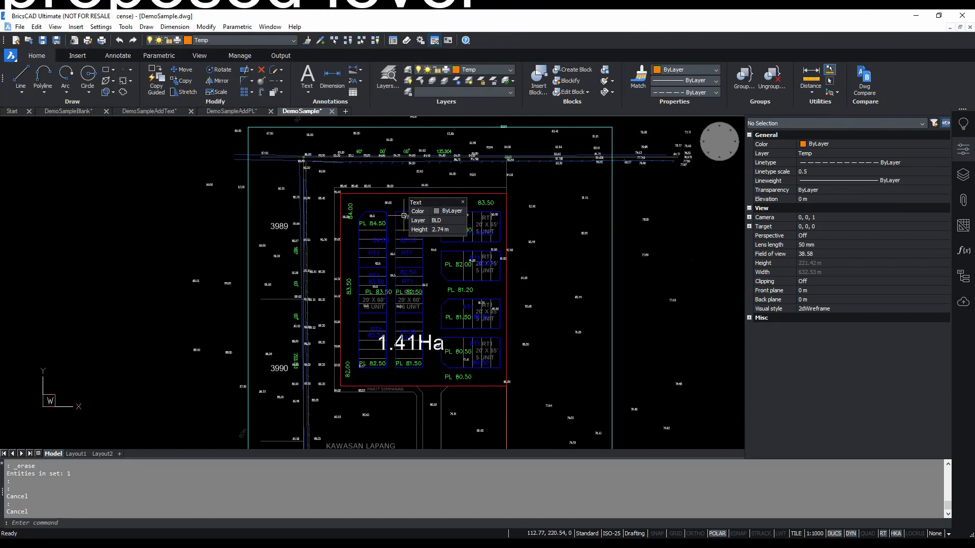
Inspect the 86.00 spot level's properties: layer HEIGHT, 1.35 m text height.
scroll(278, 175, up, 2)
scroll(278, 175, up, 1)
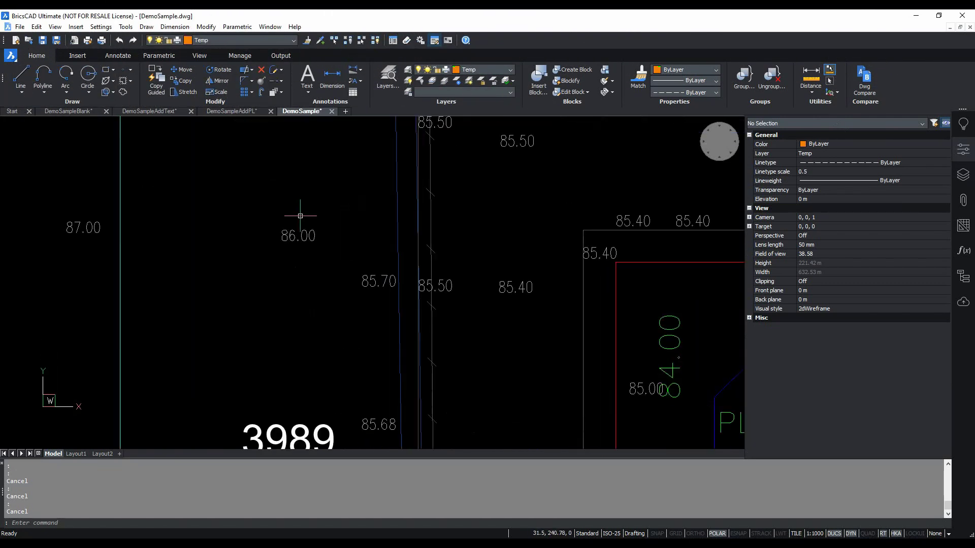
click(290, 236)
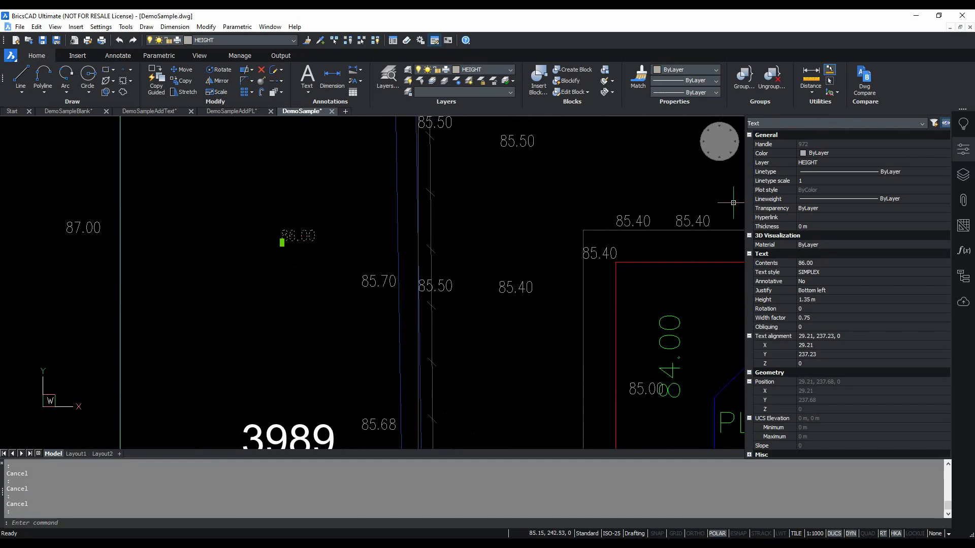
click(801, 165)
scroll(390, 196, down, 3)
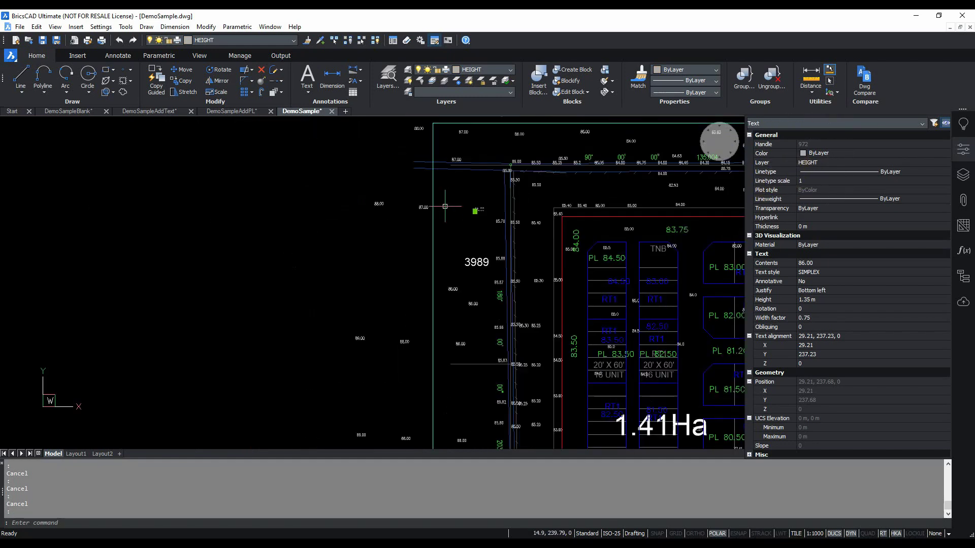
scroll(390, 196, down, 2)
scroll(566, 198, up, 2)
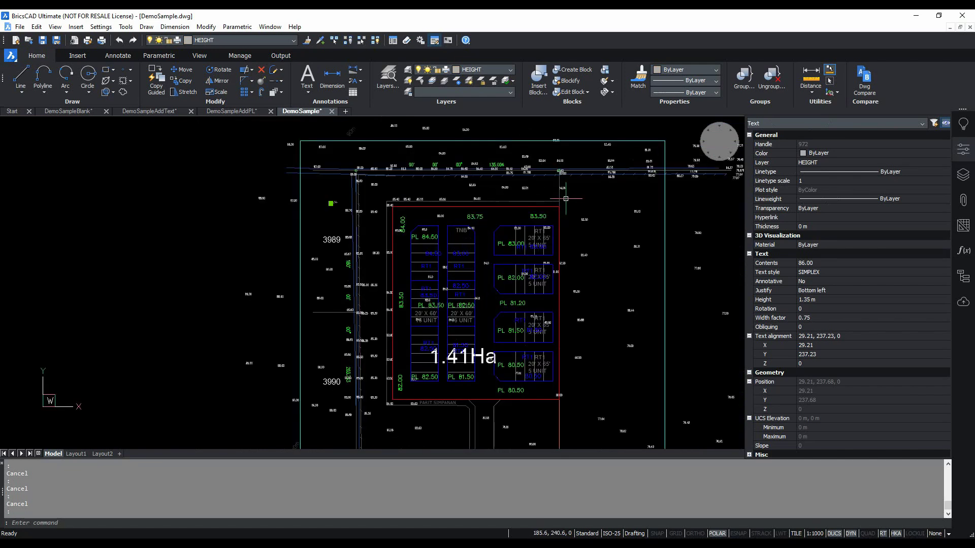
click(907, 179)
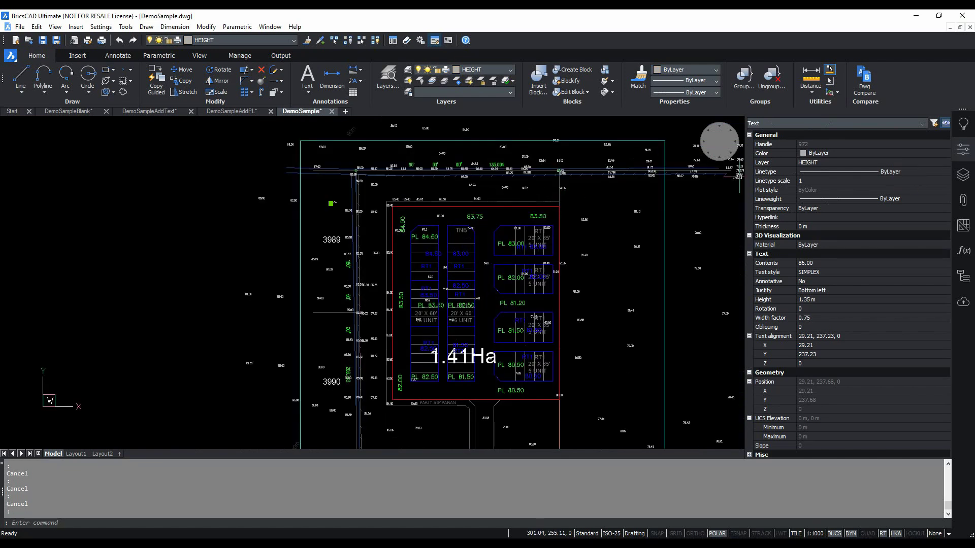